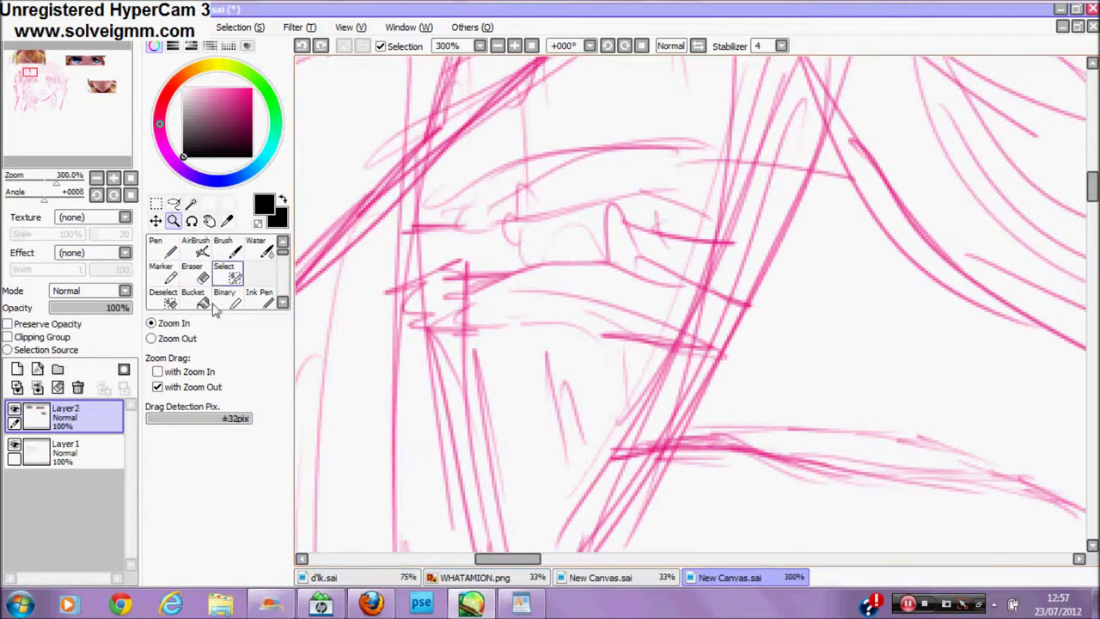
Step: On a new layer, ink the curved outline of the upper hair clip in black with the Brush and clean it with the Eraser
left_click(222, 247)
mouse_move(582, 153)
left_mouse_down()
mouse_move(638, 139)
mouse_move(706, 152)
mouse_move(749, 172)
mouse_move(754, 197)
left_mouse_up()
mouse_move(543, 208)
left_mouse_down()
mouse_move(654, 183)
mouse_move(746, 213)
left_mouse_up()
key("e")
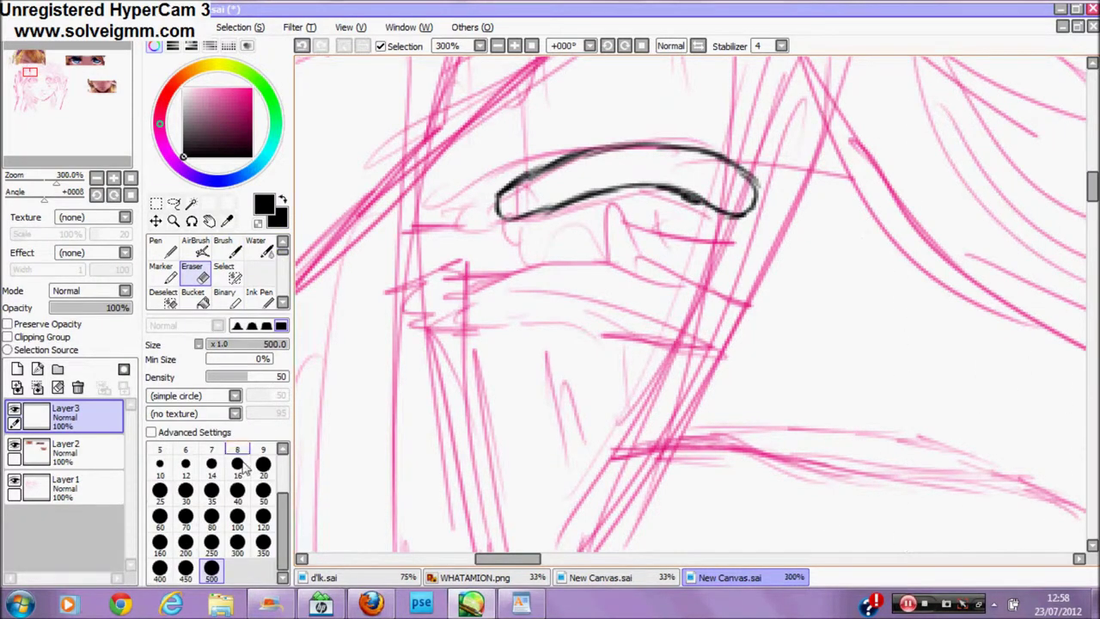
left_click(227, 245)
left_click_drag(501, 211, 539, 173)
mouse_move(526, 211)
left_mouse_down()
mouse_move(560, 165)
mouse_move(564, 202)
left_mouse_up()
key("ctrl+z")
key("ctrl+z")
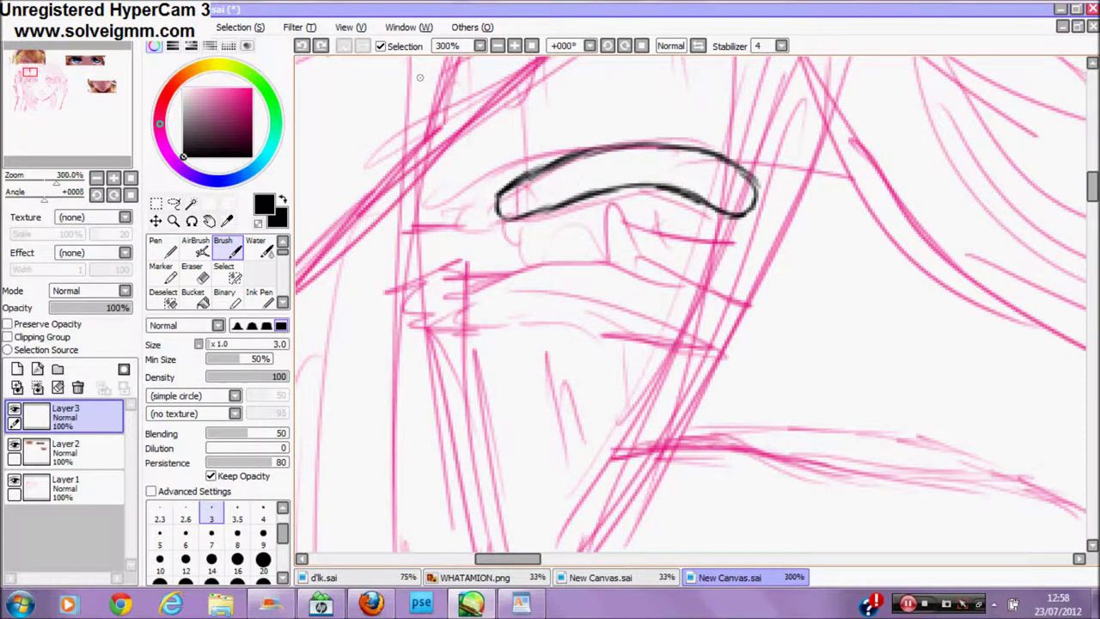
Step: Ink the outline of the lower hair clip and the hair edge running between and below both clips
mouse_move(490, 311)
left_mouse_down()
mouse_move(626, 308)
mouse_move(708, 337)
mouse_move(715, 303)
left_mouse_up()
mouse_move(490, 277)
left_mouse_down()
mouse_move(657, 258)
mouse_move(571, 268)
left_mouse_up()
mouse_move(731, 227)
left_mouse_down()
mouse_move(666, 425)
mouse_move(631, 477)
mouse_move(688, 373)
left_mouse_up()
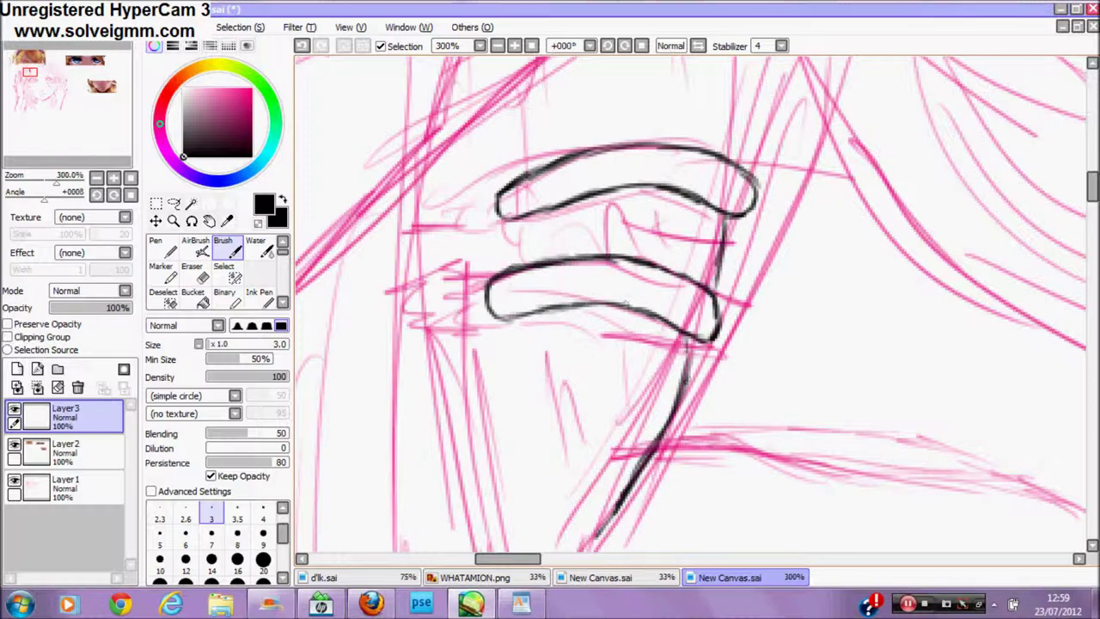
Step: Ink the upper and lower edges of the left-hand eyebrow, following the sketch out to its tapered tip
mouse_move(657, 447)
left_mouse_down()
mouse_move(872, 493)
mouse_move(988, 497)
mouse_move(981, 490)
left_mouse_up()
key("e")
mouse_move(768, 501)
left_mouse_down()
mouse_move(962, 515)
mouse_move(874, 524)
left_mouse_up()
key("b")
left_click_drag(762, 464, 907, 498)
mouse_move(689, 438)
left_mouse_down()
mouse_move(1026, 488)
mouse_move(1081, 514)
left_mouse_up()
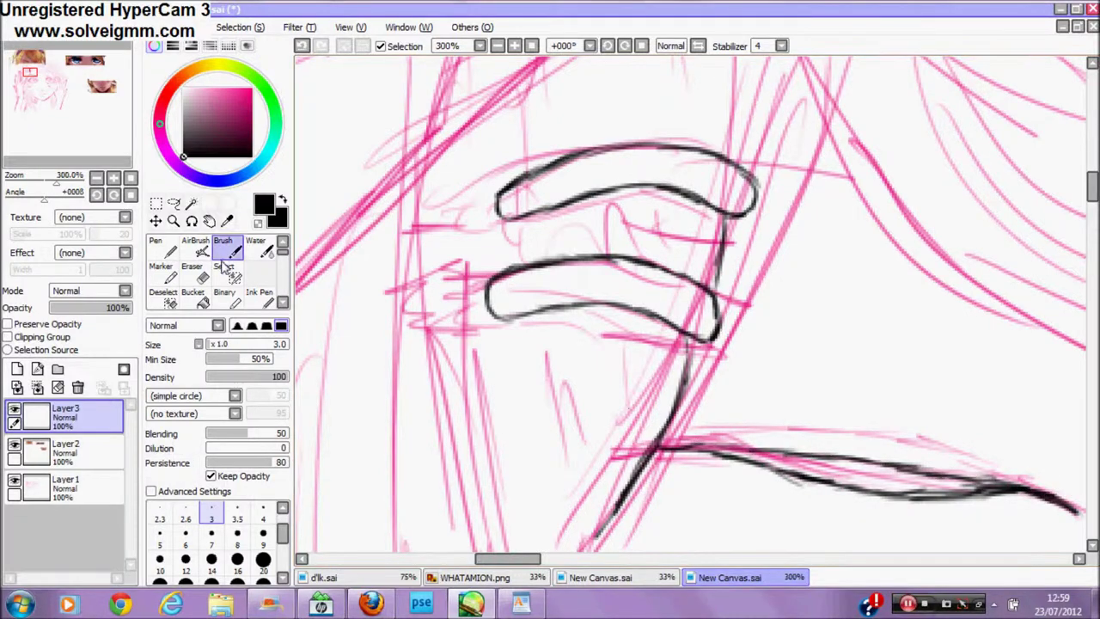
Step: Extend the inked hair edge upward from the upper hair clip
key("e")
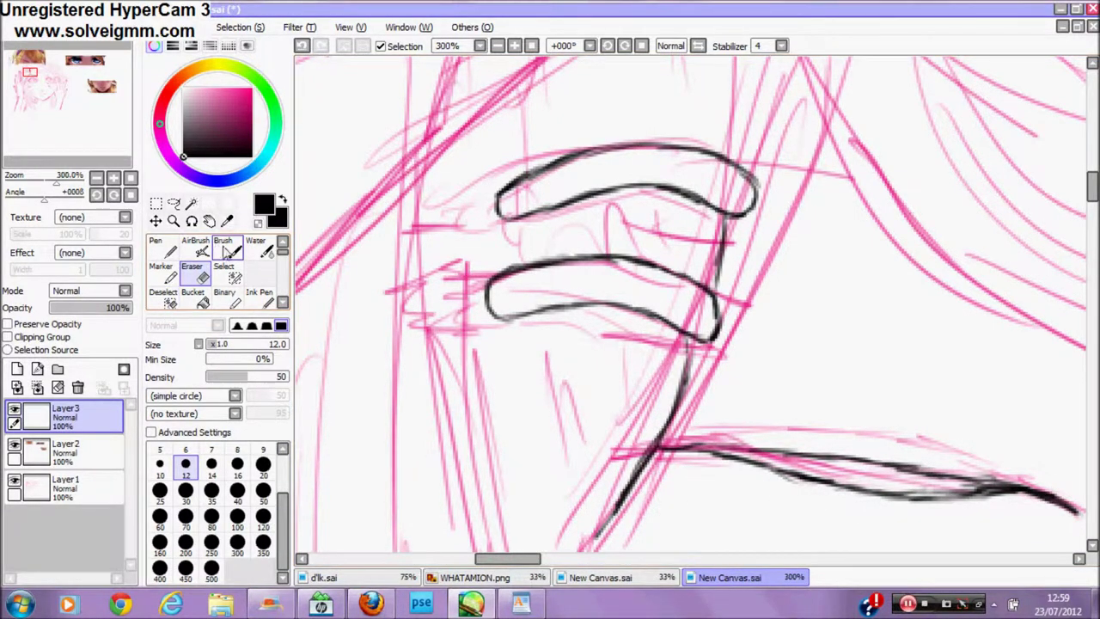
key("b")
left_click_drag(729, 158, 770, 57)
Step: Ink the outline of the left-hand eye's upper lash line, including the pointed lashes along its top and outer corner
key("space")
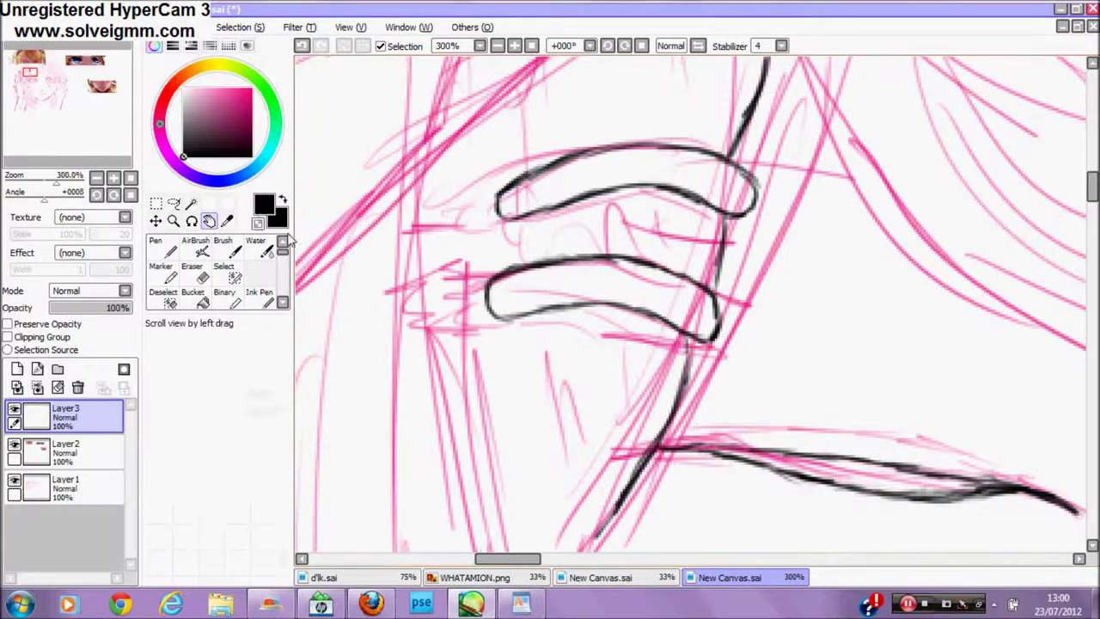
left_click_drag(558, 516, 457, 223)
key("v")
key("Escape")
mouse_move(476, 270)
left_mouse_down()
mouse_move(578, 178)
mouse_move(641, 144)
mouse_move(692, 142)
mouse_move(870, 194)
mouse_move(931, 232)
mouse_move(950, 297)
mouse_move(1024, 362)
mouse_move(954, 221)
left_mouse_up()
left_click_drag(692, 90, 971, 234)
left_click_drag(693, 109, 702, 125)
left_click_drag(567, 97, 711, 124)
mouse_move(567, 98)
left_mouse_down()
mouse_move(592, 134)
mouse_move(497, 155)
mouse_move(534, 168)
left_mouse_up()
mouse_move(533, 169)
left_mouse_down()
mouse_move(437, 214)
mouse_move(381, 251)
mouse_move(378, 268)
mouse_move(346, 278)
mouse_move(551, 392)
mouse_move(507, 341)
left_mouse_up()
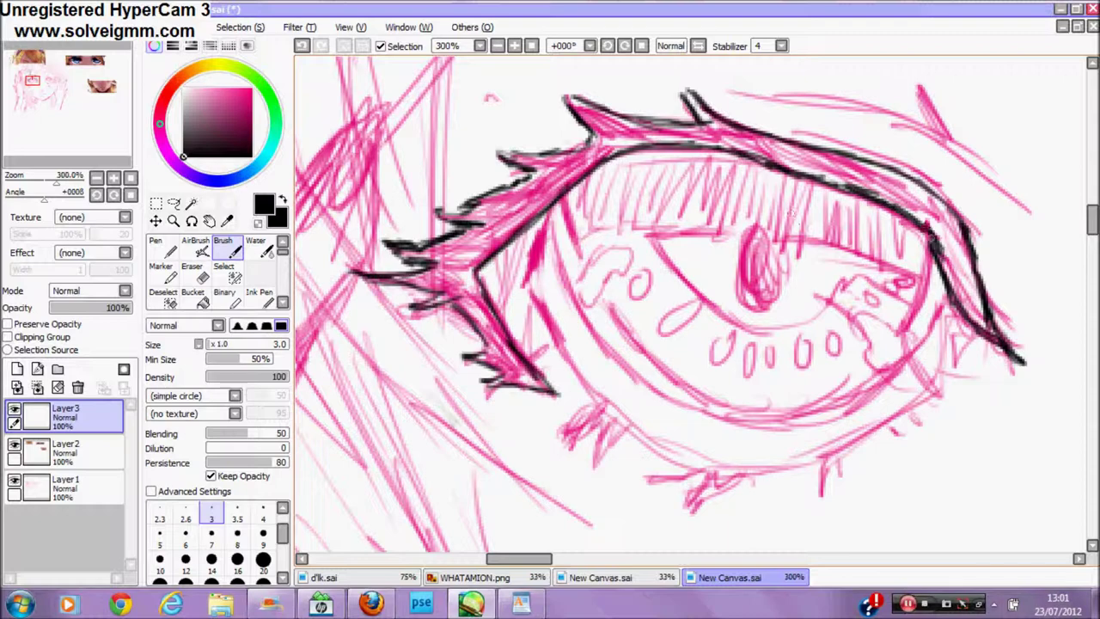
left_click_drag(932, 237, 971, 307)
Step: Hide the Layer1 sketch and fill the outer part of the upper lash shape with solid black
left_click(15, 445)
left_click(15, 445)
left_click(15, 481)
mouse_move(506, 201)
left_mouse_down()
mouse_move(551, 181)
mouse_move(547, 199)
mouse_move(587, 162)
mouse_move(553, 181)
mouse_move(507, 160)
mouse_move(567, 157)
mouse_move(555, 174)
mouse_move(608, 146)
mouse_move(467, 260)
mouse_move(485, 254)
mouse_move(472, 248)
mouse_move(507, 198)
mouse_move(483, 220)
mouse_move(483, 199)
mouse_move(522, 180)
mouse_move(540, 195)
mouse_move(438, 215)
left_mouse_up()
left_click(204, 275)
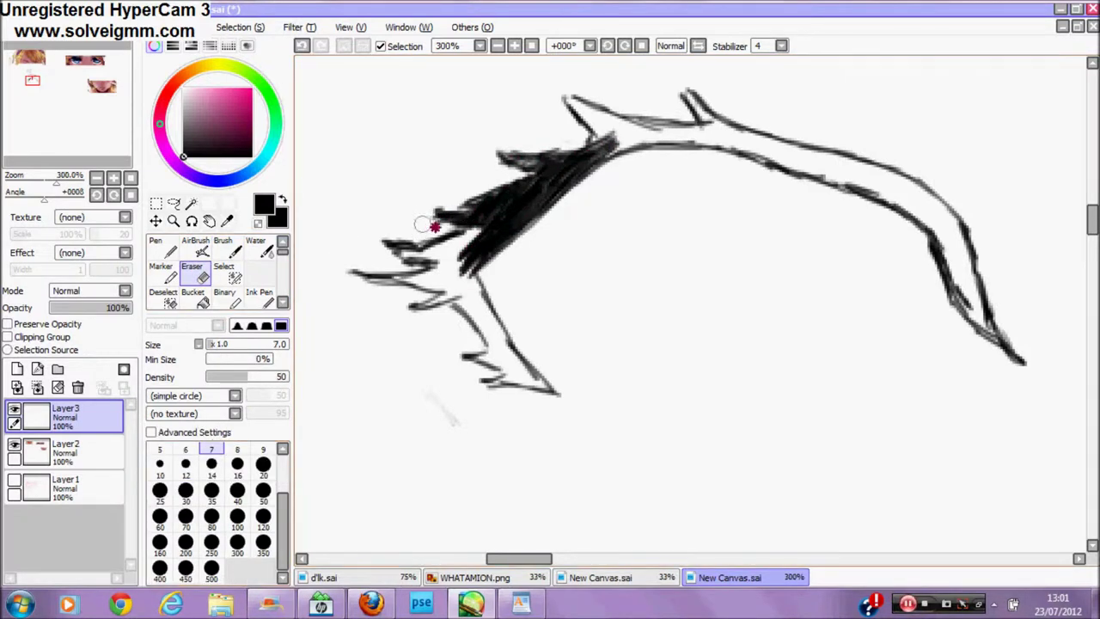
left_click(235, 248)
mouse_move(494, 258)
left_mouse_down()
mouse_move(467, 295)
mouse_move(456, 250)
mouse_move(526, 201)
mouse_move(593, 117)
mouse_move(570, 102)
mouse_move(670, 134)
mouse_move(582, 163)
left_mouse_up()
mouse_move(546, 196)
left_mouse_down()
mouse_move(473, 290)
mouse_move(516, 368)
mouse_move(491, 332)
mouse_move(514, 206)
left_mouse_up()
left_click_drag(696, 130, 619, 146)
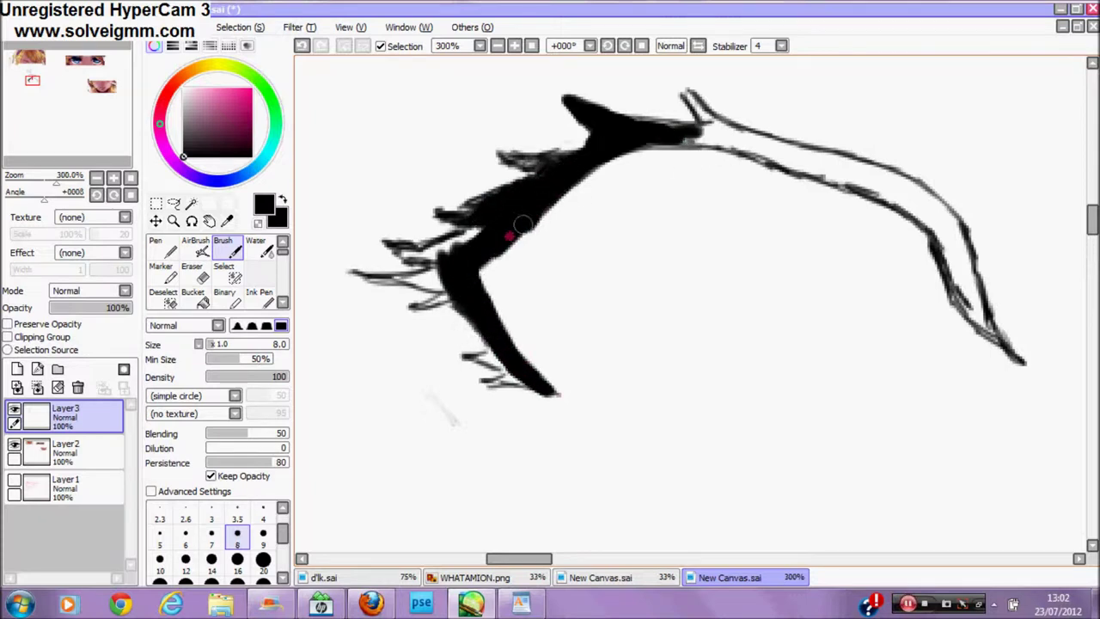
Step: Fill an outer lash spike and the middle of the upper lash band black with the size 8 brush
key("e")
key("b")
mouse_move(504, 196)
left_mouse_down()
mouse_move(474, 210)
mouse_move(477, 232)
mouse_move(411, 255)
left_mouse_up()
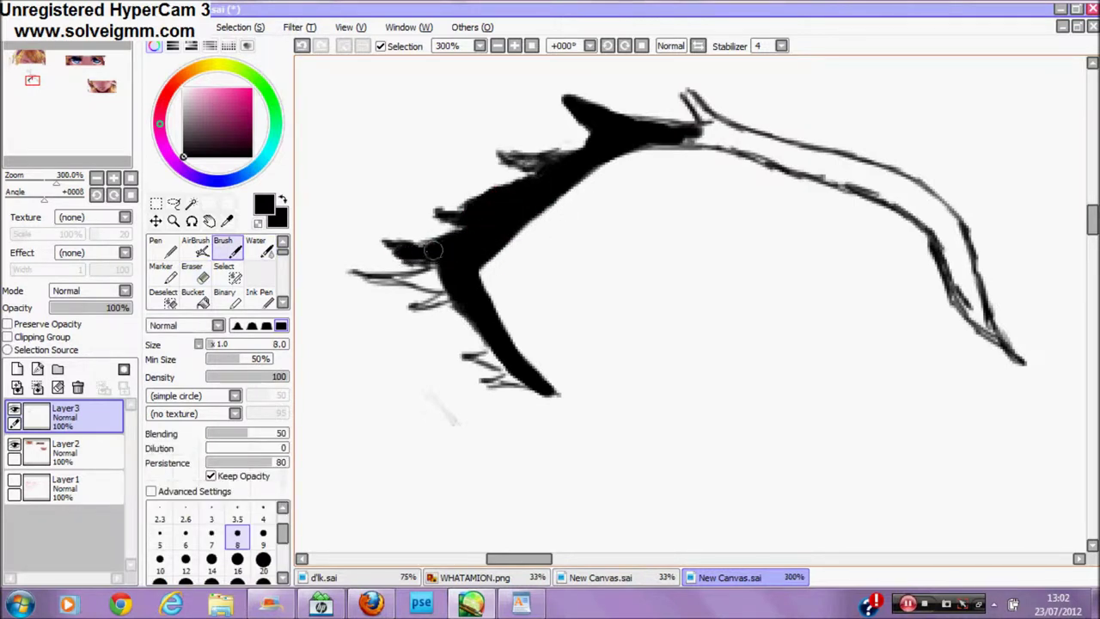
mouse_move(430, 265)
left_mouse_down()
mouse_move(392, 245)
mouse_move(423, 277)
left_mouse_up()
mouse_move(898, 188)
left_mouse_down()
mouse_move(680, 135)
mouse_move(889, 194)
left_mouse_up()
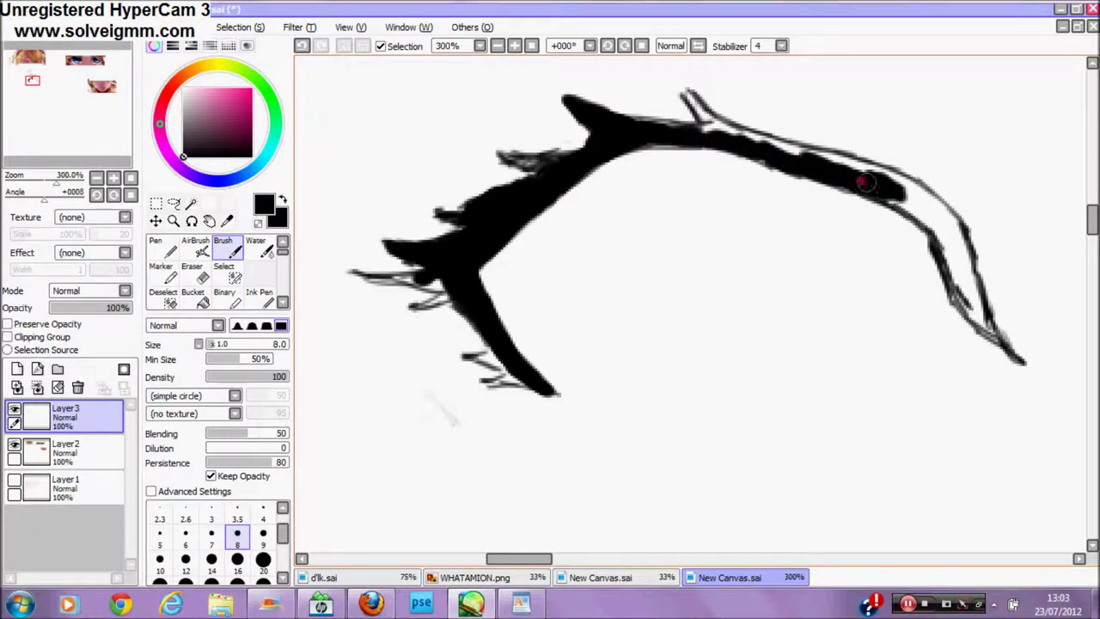
mouse_move(812, 166)
left_mouse_down()
mouse_move(658, 143)
mouse_move(679, 129)
left_mouse_up()
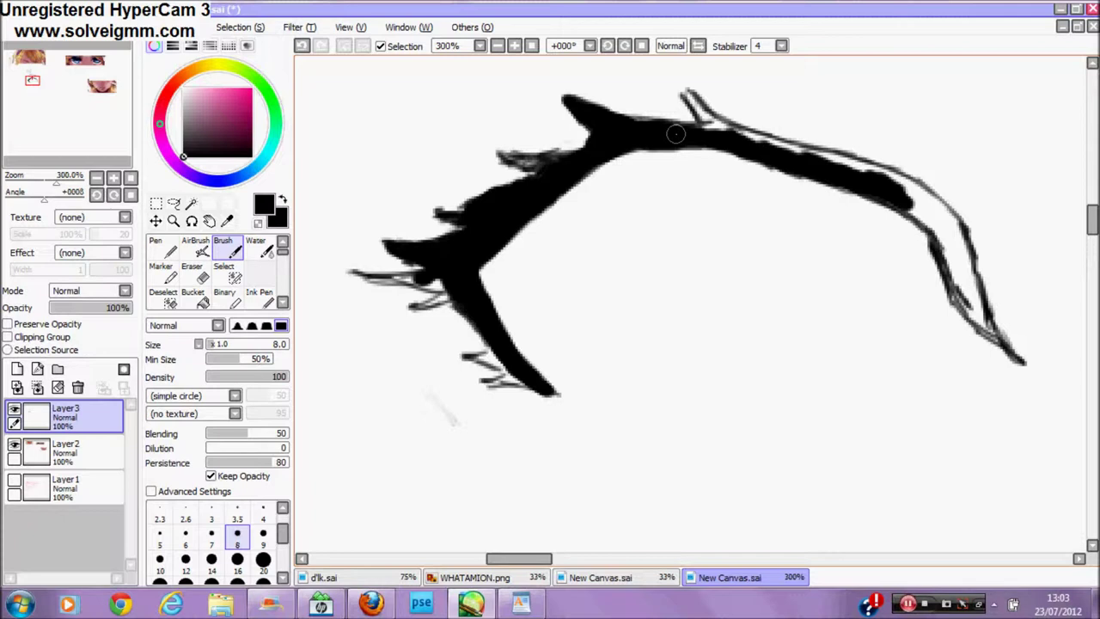
Step: Fill the rest of the lash band down to the inner corner and smooth its edges with the size 7 eraser
key("e")
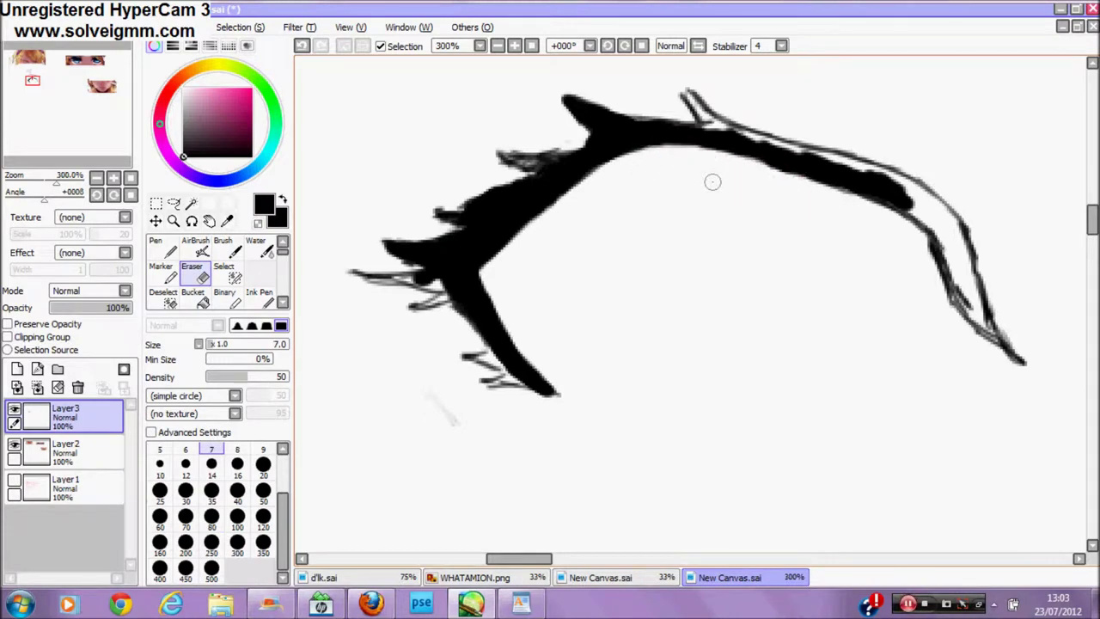
left_click(234, 243)
mouse_move(902, 225)
left_mouse_down()
mouse_move(916, 216)
mouse_move(997, 342)
mouse_move(937, 248)
left_mouse_up()
mouse_move(827, 174)
left_mouse_down()
mouse_move(962, 255)
mouse_move(888, 172)
mouse_move(816, 192)
mouse_move(784, 152)
mouse_move(807, 142)
left_mouse_up()
key("e")
left_click_drag(921, 175, 1020, 342)
left_click_drag(974, 239, 1011, 334)
left_click_drag(738, 163, 810, 185)
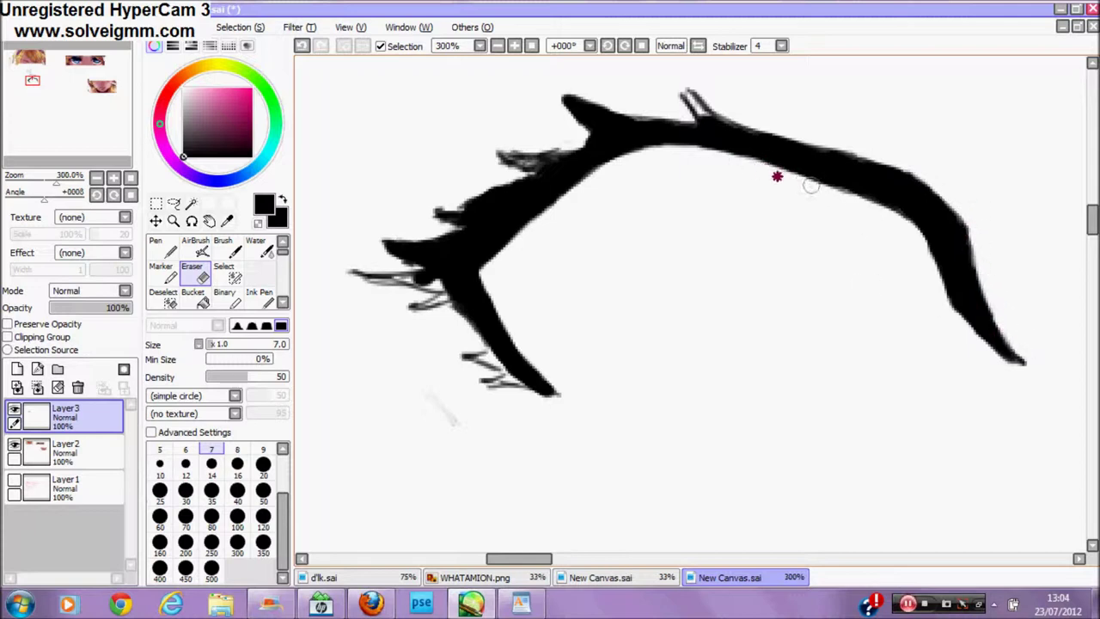
left_click_drag(938, 299, 1006, 377)
Step: Fill the remaining small lash spikes with the size 3 brush and show the Layer1 sketch again
key("b")
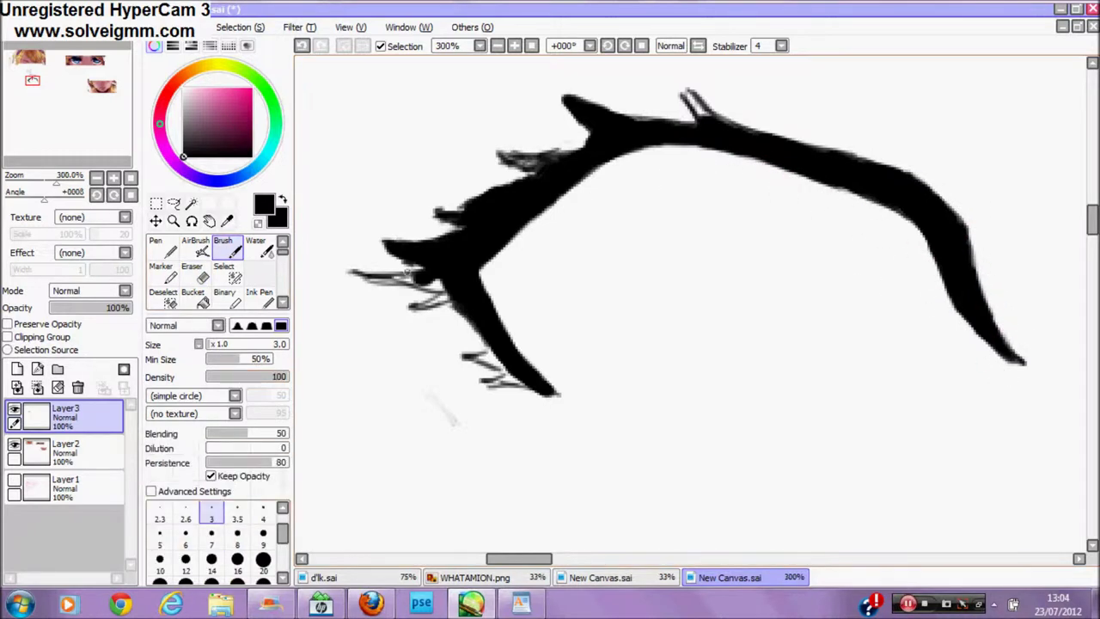
left_click_drag(418, 280, 353, 276)
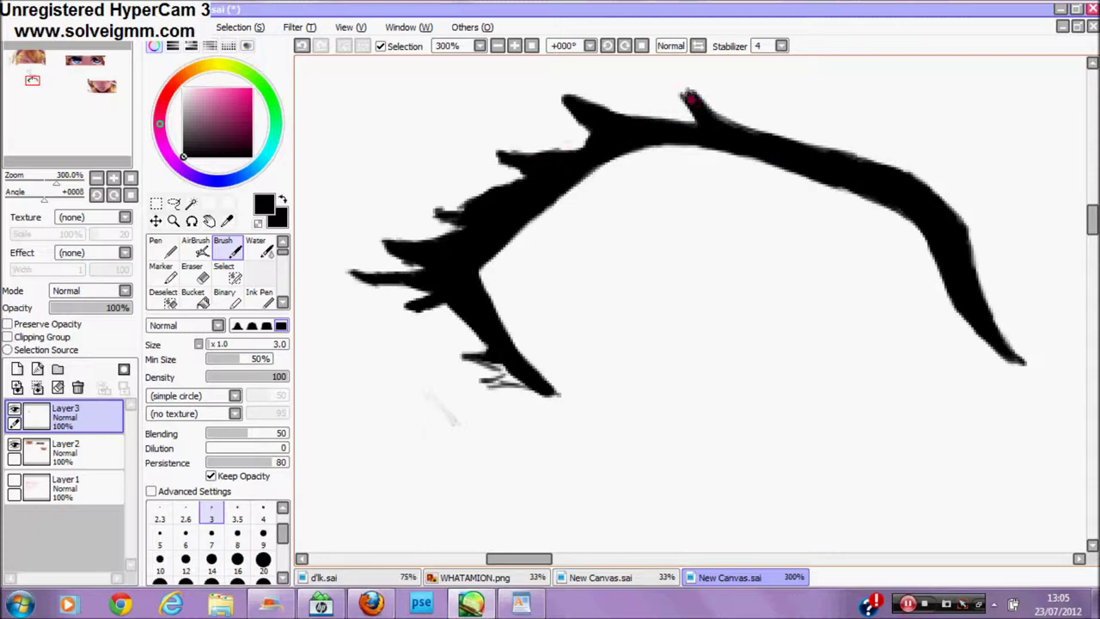
left_click(15, 480)
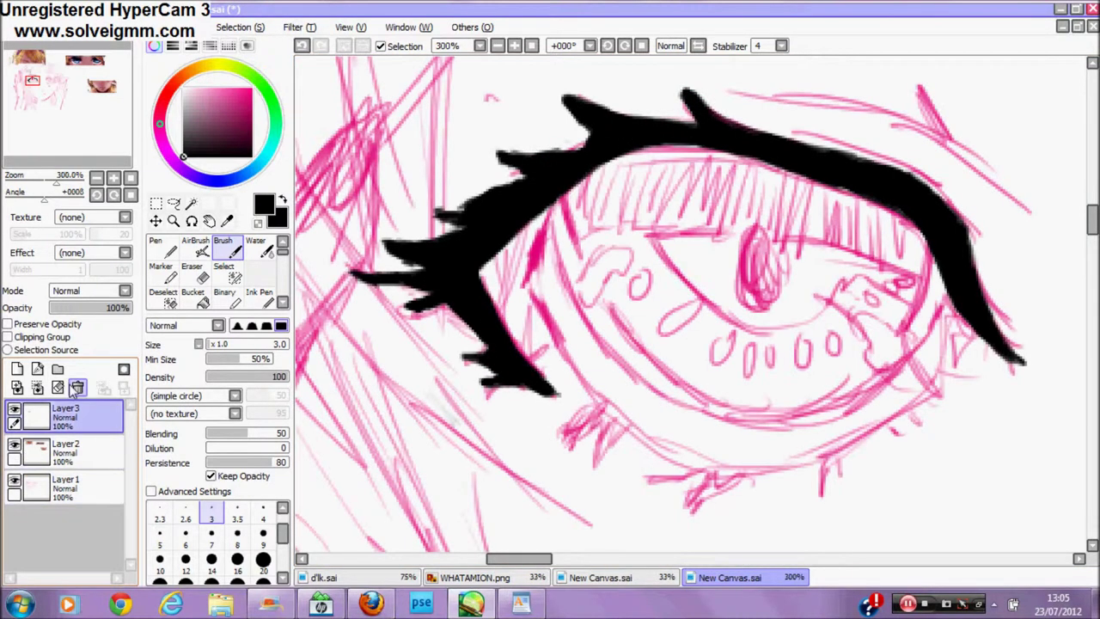
Step: Ink the clustered lower lashes and the nearby parts of the lower lid on the left-hand eye
mouse_move(601, 412)
left_mouse_down()
mouse_move(597, 465)
mouse_move(615, 402)
mouse_move(613, 421)
left_mouse_up()
mouse_move(715, 470)
left_mouse_down()
mouse_move(762, 474)
mouse_move(851, 453)
mouse_move(936, 397)
left_mouse_up()
left_click_drag(648, 480, 749, 478)
left_click_drag(692, 502, 732, 486)
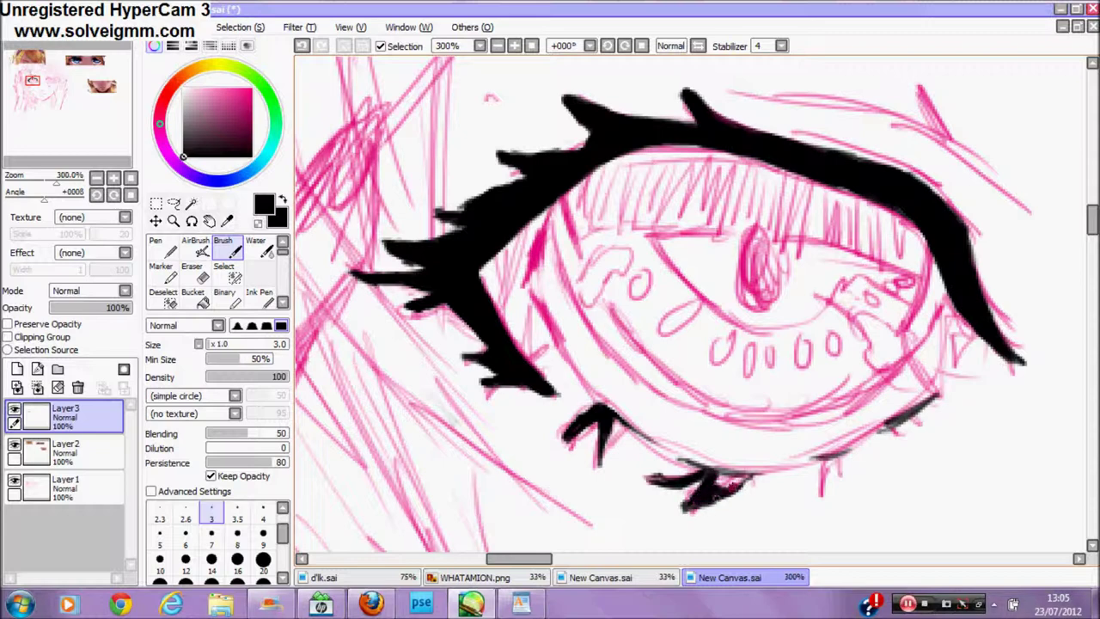
left_click_drag(820, 494, 830, 460)
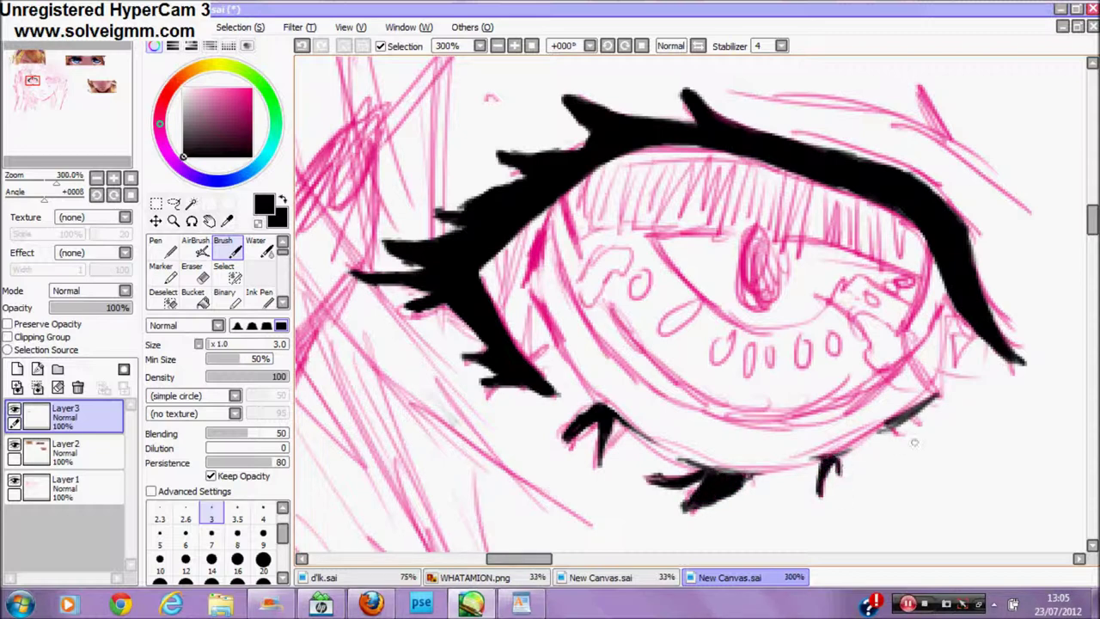
Step: Ink the left-hand eye's outer lower lid and iris outline, then clean the iris curve with the size 7 eraser
mouse_move(546, 203)
left_mouse_down()
mouse_move(525, 283)
mouse_move(556, 360)
mouse_move(623, 434)
left_mouse_up()
mouse_move(543, 207)
left_mouse_down()
mouse_move(560, 272)
mouse_move(660, 401)
left_mouse_up()
mouse_move(937, 312)
left_mouse_down()
mouse_move(839, 395)
mouse_move(713, 412)
mouse_move(687, 434)
left_mouse_up()
mouse_move(700, 425)
left_mouse_down()
mouse_move(822, 411)
mouse_move(896, 368)
left_mouse_up()
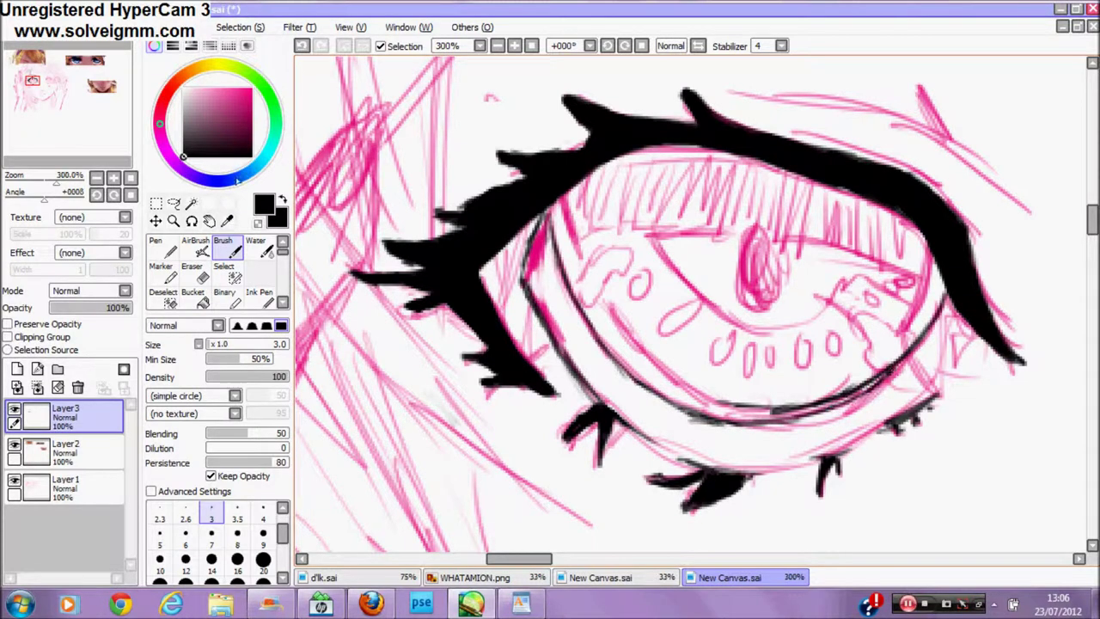
key("e")
left_click_drag(705, 433, 841, 388)
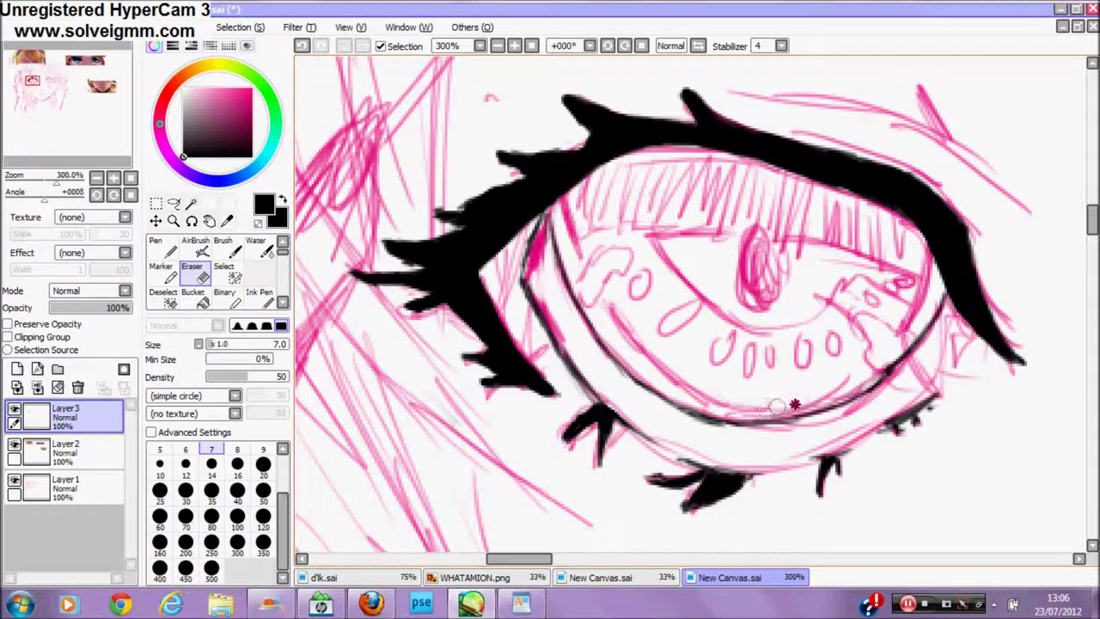
Step: Ink the eyelid crease above the left-hand eye with the size 3 brush
left_click(235, 250)
mouse_move(1092, 220)
left_mouse_down()
mouse_move(1092, 263)
mouse_move(1092, 215)
left_mouse_up()
mouse_move(729, 166)
left_mouse_down()
mouse_move(863, 192)
mouse_move(1030, 286)
left_mouse_up()
left_click_drag(847, 186, 1018, 275)
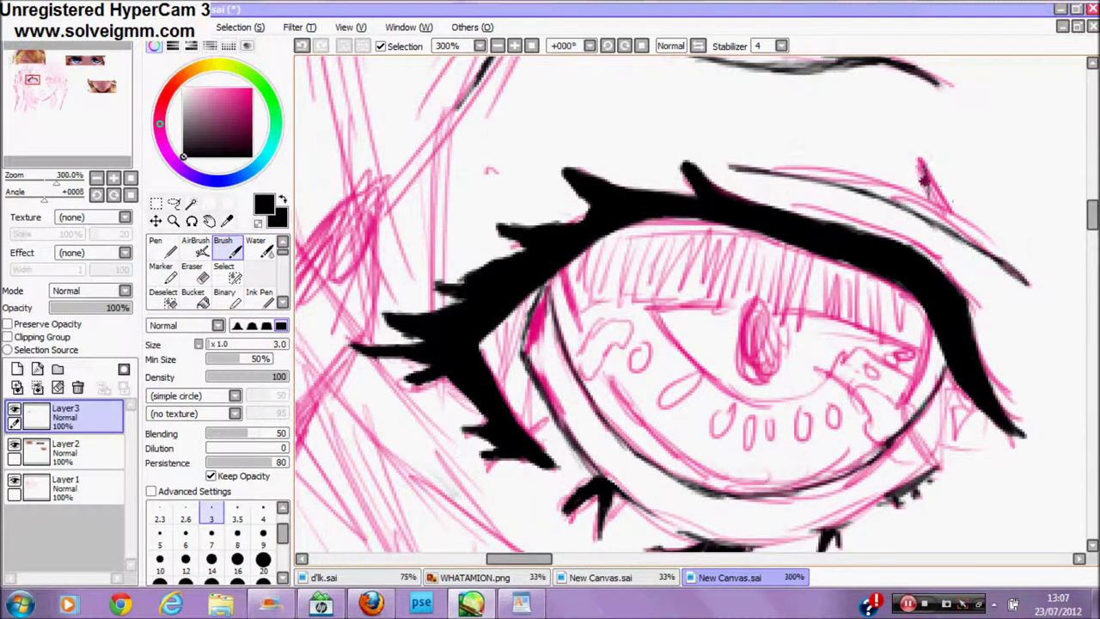
Step: Outline the right-hand eye's upper lash shape and fill it with solid black using the size 8 brush
left_click_drag(33, 81, 52, 82)
mouse_move(347, 281)
left_mouse_down()
mouse_move(472, 220)
mouse_move(560, 194)
left_mouse_up()
mouse_move(335, 289)
left_mouse_down()
mouse_move(372, 213)
mouse_move(495, 171)
left_mouse_up()
left_click_drag(430, 191, 508, 162)
left_click_drag(378, 215, 343, 273)
left_click_drag(409, 235, 333, 301)
left_click_drag(368, 258, 437, 225)
left_click_drag(501, 160, 557, 196)
left_click(237, 535)
mouse_move(404, 215)
left_mouse_down()
mouse_move(421, 206)
mouse_move(409, 234)
mouse_move(543, 185)
mouse_move(464, 188)
mouse_move(384, 219)
mouse_move(383, 237)
left_mouse_up()
Step: Ink the lower iris outline of the right-hand eye with the size 3 brush and clean it with the Eraser
left_click(212, 516)
mouse_move(385, 294)
left_mouse_down()
mouse_move(465, 404)
mouse_move(547, 462)
left_mouse_up()
mouse_move(370, 263)
left_mouse_down()
mouse_move(475, 404)
mouse_move(584, 477)
left_mouse_up()
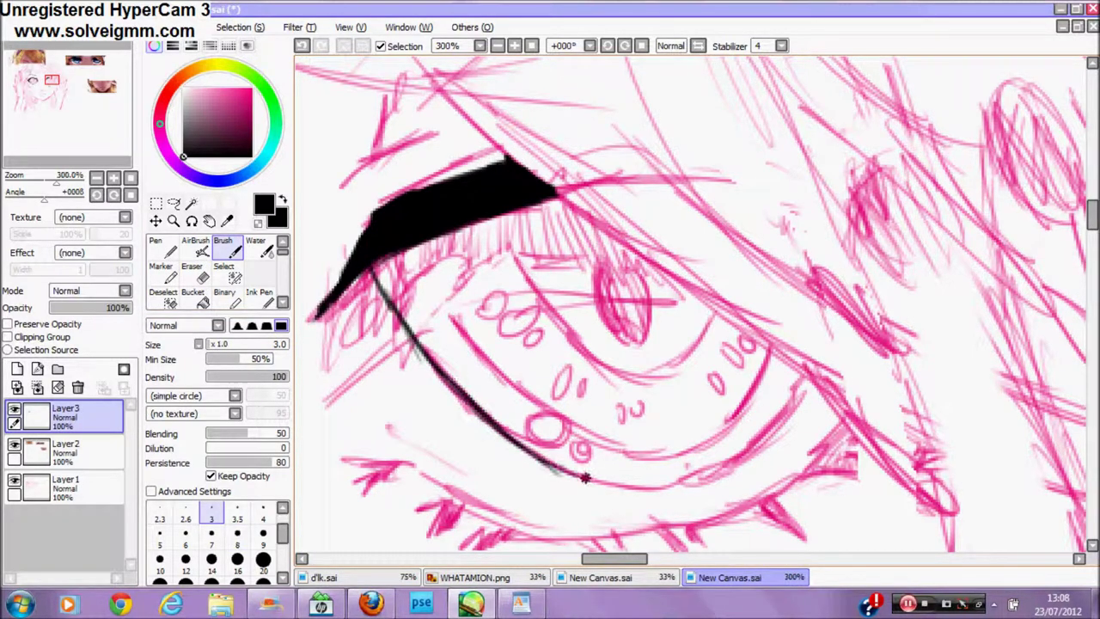
key("e")
key("b")
mouse_move(803, 381)
left_mouse_down()
mouse_move(730, 456)
mouse_move(646, 483)
mouse_move(584, 481)
left_mouse_up()
key("e")
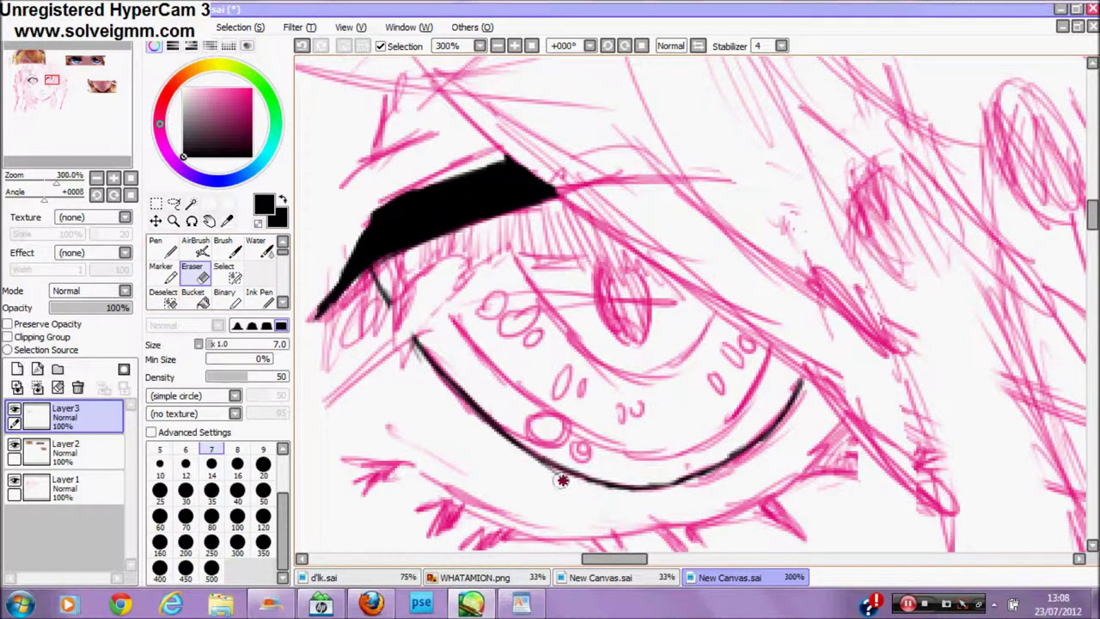
Step: Ink the lower lid line of the right-hand eye beneath the iris
left_click(211, 221)
left_click_drag(358, 385, 427, 238)
key("b")
mouse_move(911, 269)
left_mouse_down()
mouse_move(846, 333)
mouse_move(763, 371)
mouse_move(697, 384)
left_mouse_up()
mouse_move(467, 299)
left_mouse_down()
mouse_move(584, 376)
mouse_move(653, 387)
left_mouse_up()
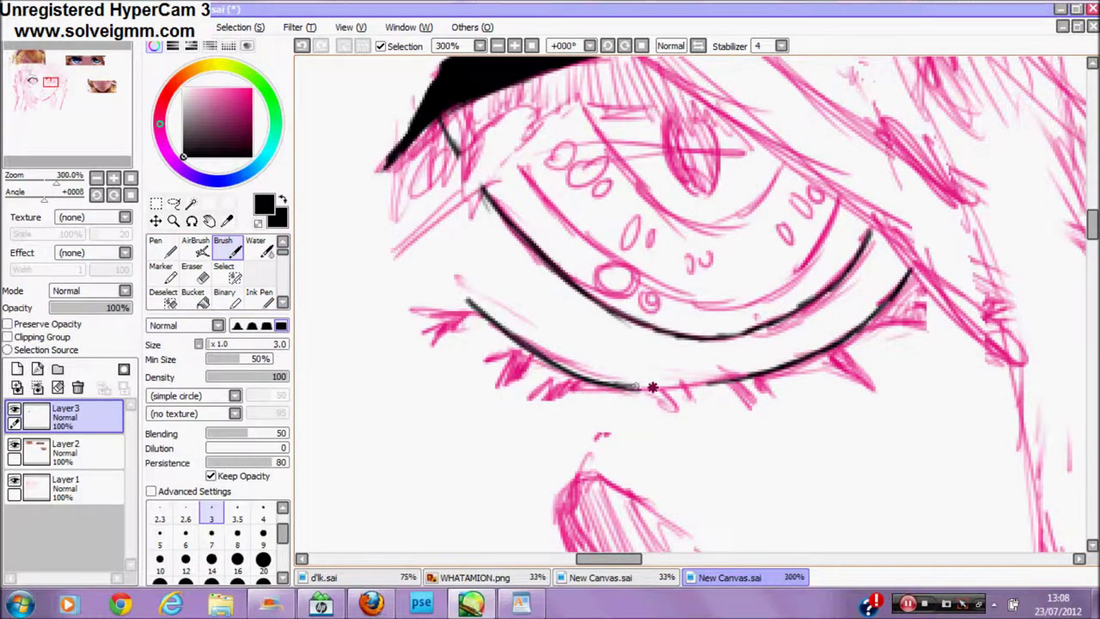
key("e")
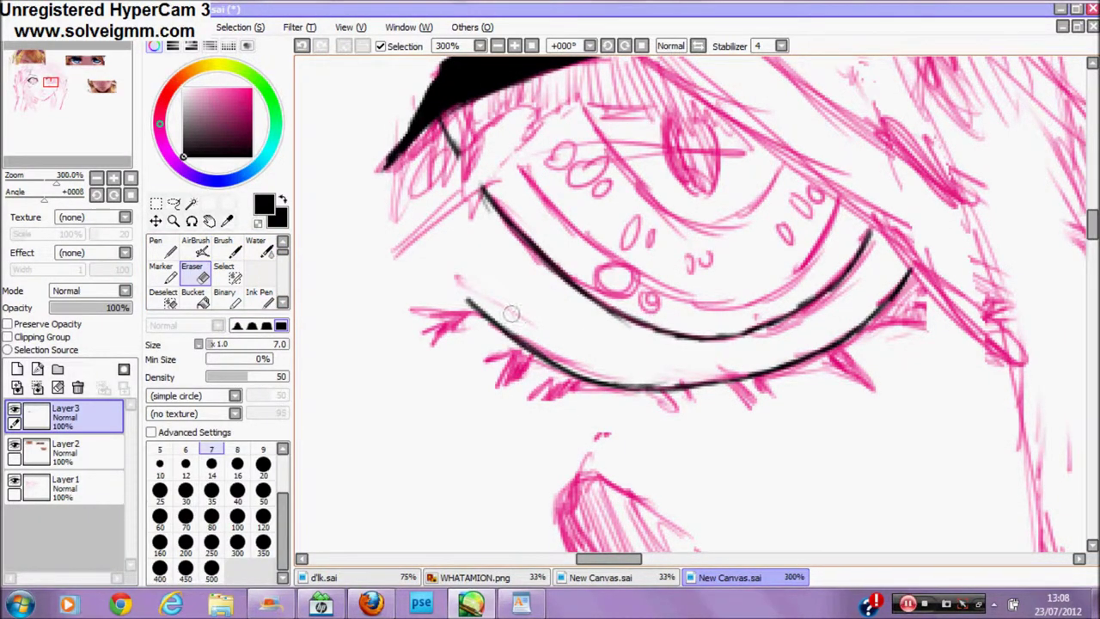
Step: Ink the lower lashes along the right-hand eye's lower lid, filling the wedge at its outer corner
key("b")
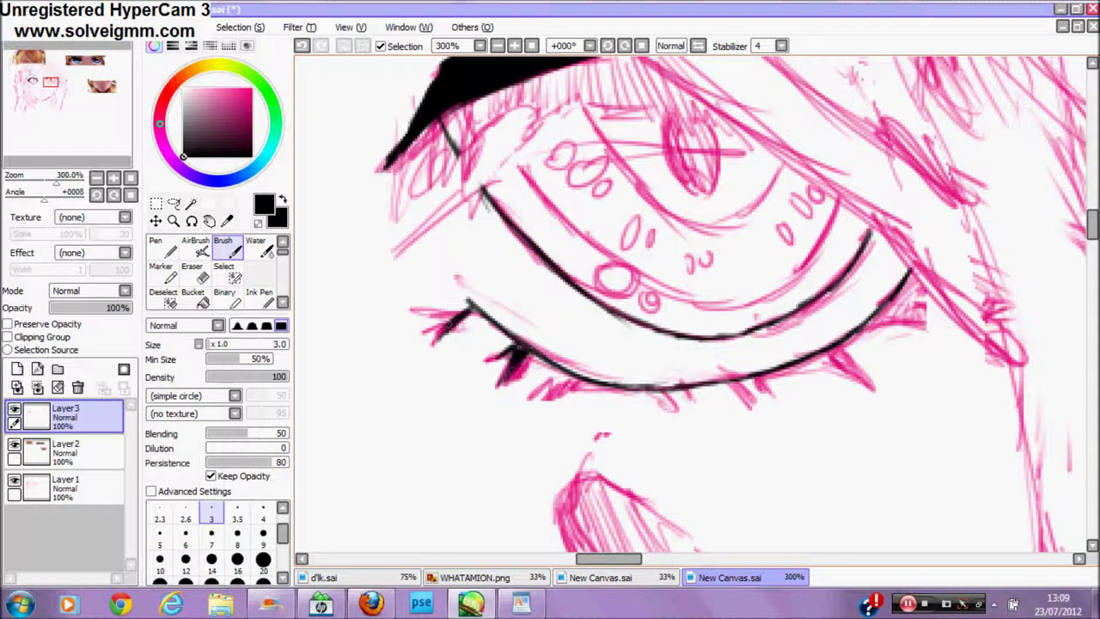
left_click_drag(567, 377, 550, 399)
left_click_drag(570, 380, 562, 406)
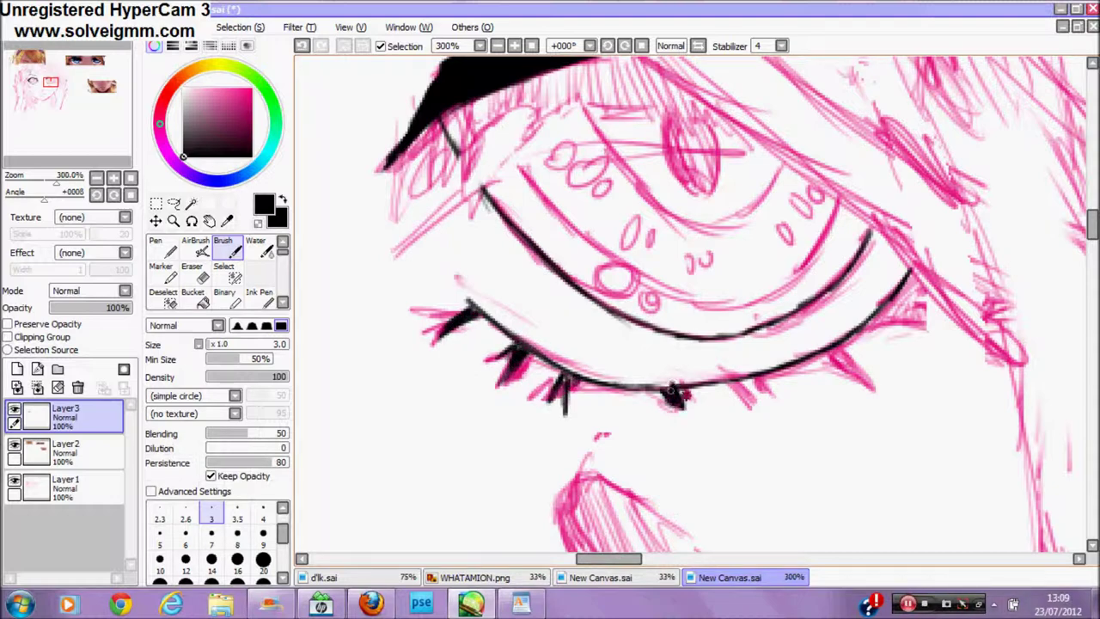
mouse_move(868, 323)
left_mouse_down()
mouse_move(942, 325)
mouse_move(911, 275)
mouse_move(873, 323)
mouse_move(915, 309)
left_mouse_up()
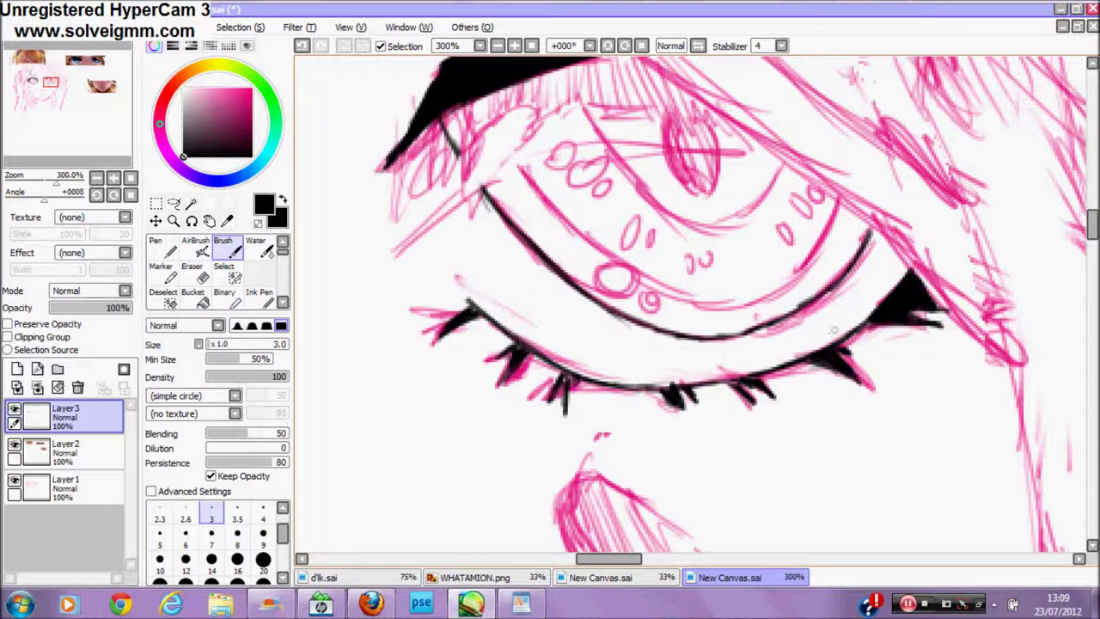
Step: Review the whole face at 75% zoom, checking the line art with the other layers hidden and shown
left_click(174, 221)
left_click(43, 82)
left_click(96, 178)
left_click(96, 177)
left_click(96, 178)
left_click(96, 178)
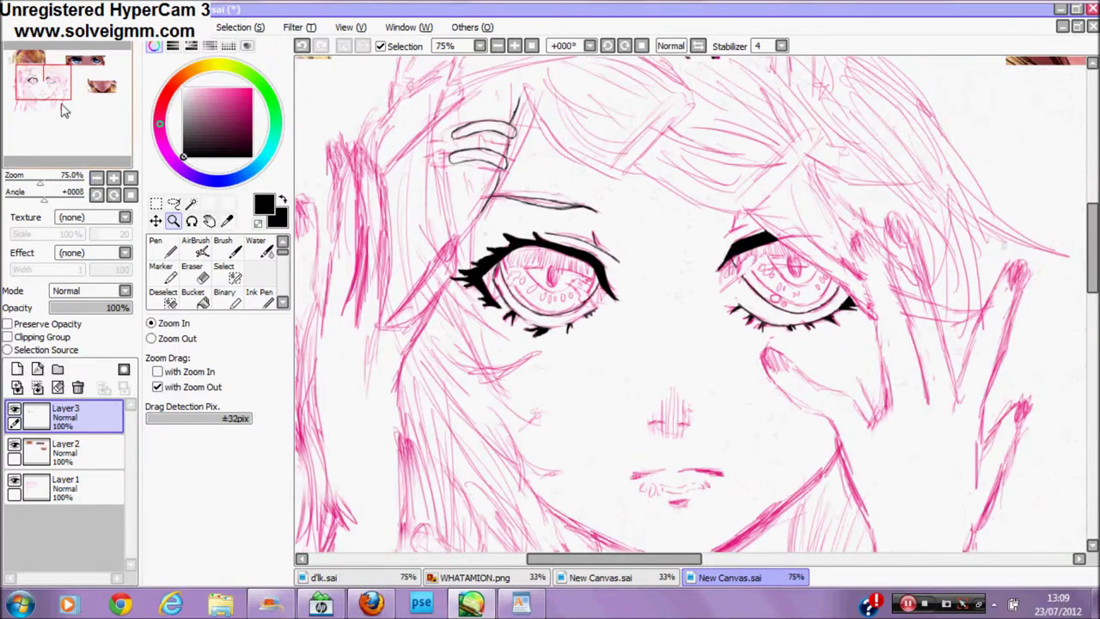
left_click(48, 82)
left_click(14, 481)
left_click(14, 445)
left_click(14, 445)
left_click(14, 480)
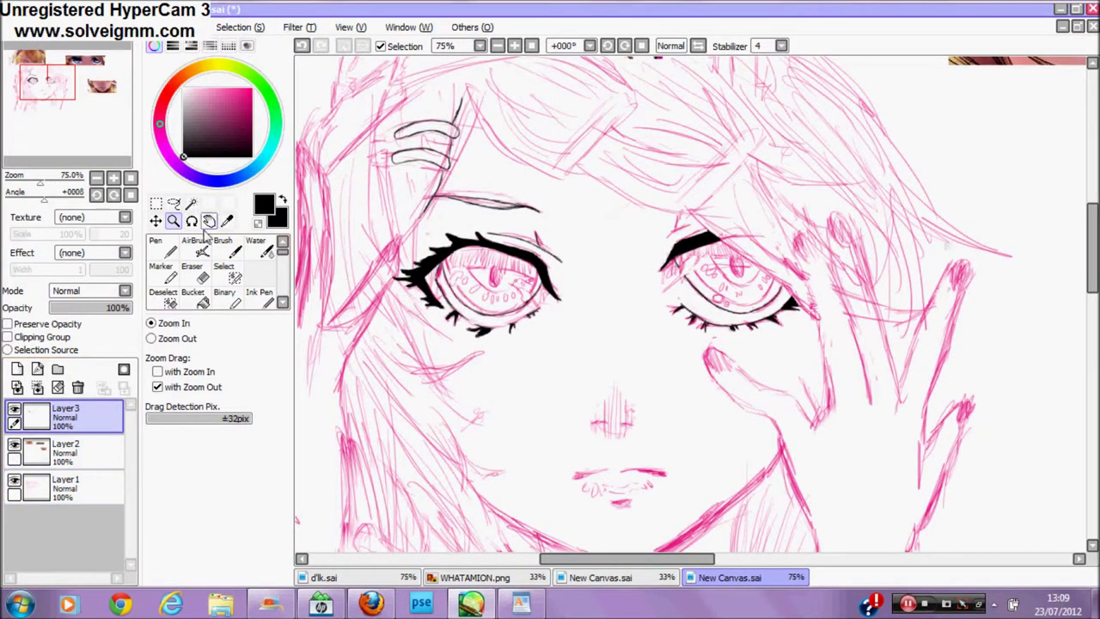
Step: Erase the unwanted lines of the left-hand eyebrow and redraw its lower and upper edges at 400% zoom
left_click(447, 202)
left_click(440, 191)
left_click(440, 191)
left_click(440, 191)
left_click(439, 191)
left_click(188, 273)
mouse_move(564, 272)
left_mouse_down()
mouse_move(597, 253)
mouse_move(903, 311)
mouse_move(988, 313)
left_mouse_up()
key("b")
left_click_drag(526, 222, 911, 277)
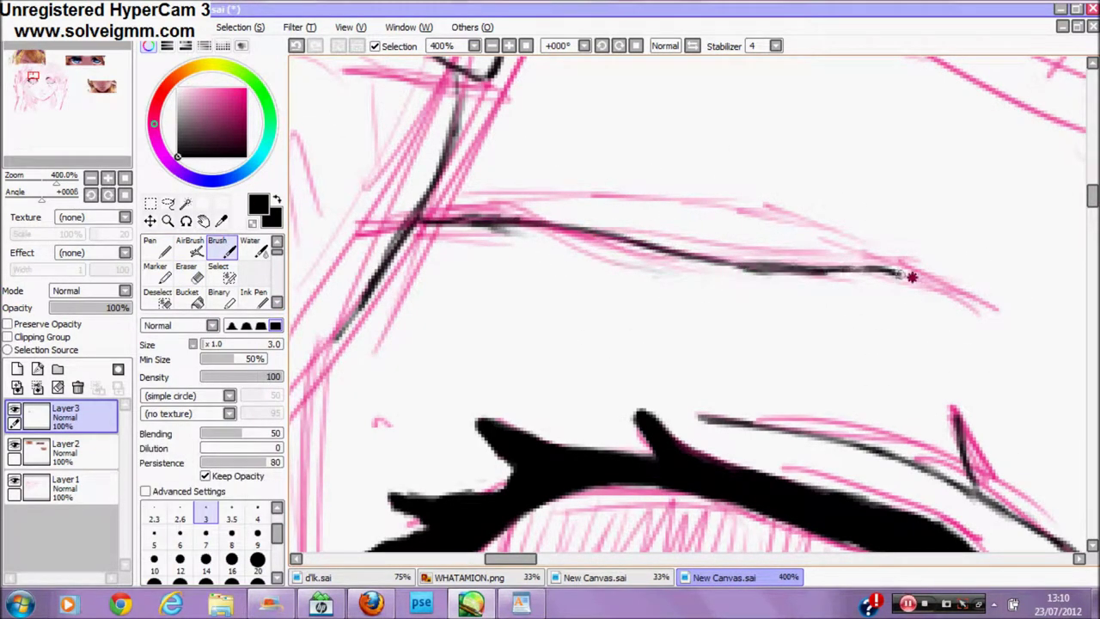
mouse_move(469, 207)
left_mouse_down()
mouse_move(653, 201)
mouse_move(785, 225)
mouse_move(938, 293)
left_mouse_up()
left_click_drag(885, 259, 685, 199)
Step: Clean up the edges of the redrawn eyebrow with the size 7 eraser
left_click(187, 272)
left_click(206, 468)
left_click_drag(523, 247, 482, 244)
left_click(206, 451)
left_click_drag(736, 224, 786, 227)
left_click_drag(766, 287, 782, 279)
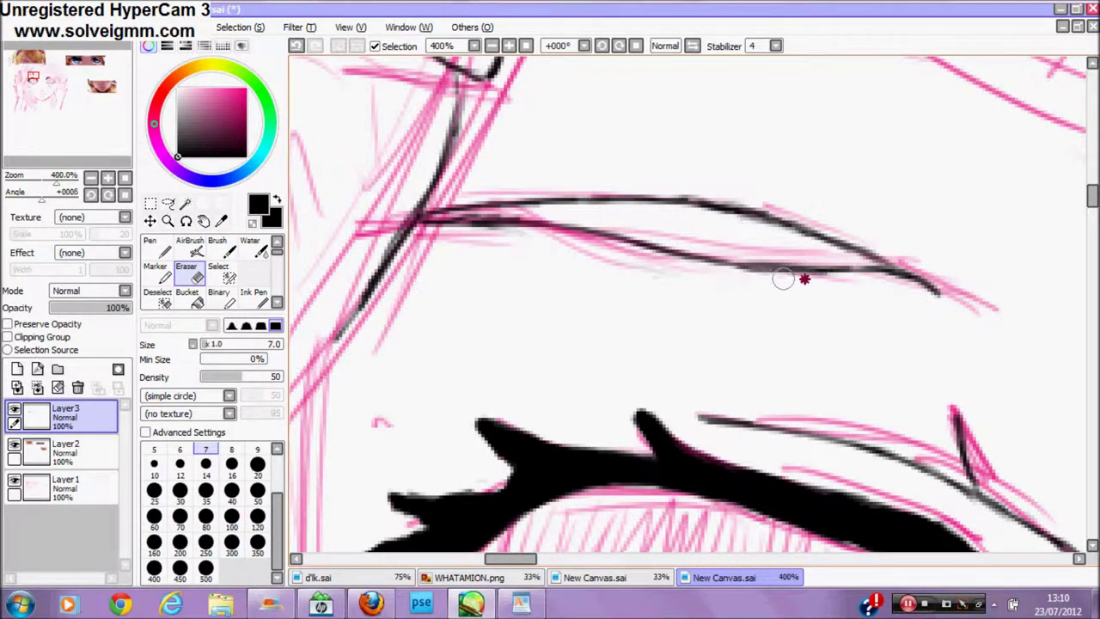
Step: Extend the hair edge above the clips and ink the fringe curve sweeping down from its top
left_click(203, 221)
left_click_drag(525, 209, 466, 424)
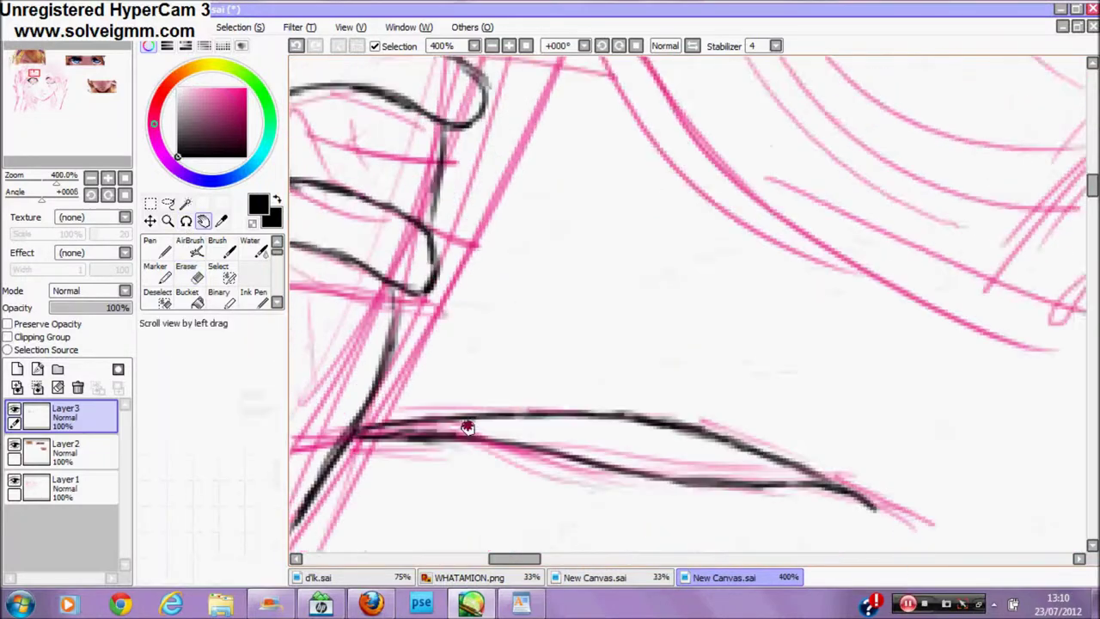
left_click_drag(483, 168, 433, 525)
left_click(221, 249)
left_click_drag(451, 273, 478, 227)
mouse_move(477, 211)
left_mouse_down()
mouse_move(563, 443)
mouse_move(663, 560)
left_mouse_up()
Step: Continue the inked fringe edge along the forehead to the tip of the slanted strand
left_click(204, 221)
left_click_drag(640, 507, 391, 195)
left_click_drag(460, 336, 485, 365)
mouse_move(434, 277)
left_mouse_down()
mouse_move(602, 336)
mouse_move(722, 356)
left_mouse_up()
key("e")
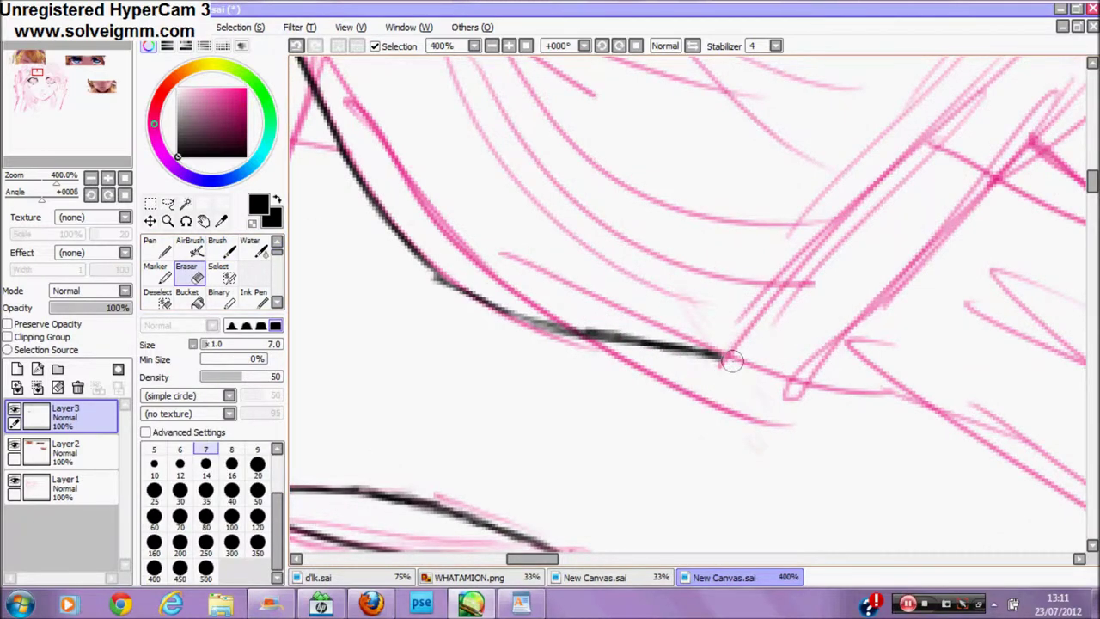
Step: Ink an edge of the slanted hair clip at the fringe tip and continue the fringe edge past it
left_click(221, 248)
left_click_drag(722, 354, 806, 386)
mouse_move(737, 359)
left_mouse_down()
mouse_move(767, 295)
mouse_move(909, 130)
left_mouse_up()
mouse_move(804, 382)
left_mouse_down()
mouse_move(887, 279)
mouse_move(1024, 158)
mouse_move(859, 396)
mouse_move(1059, 502)
left_mouse_up()
Step: Continue the inked fringe edge across the forehead towards the right-hand eye, thinning its rough parts with the eraser
left_click_drag(50, 76, 45, 76)
mouse_move(421, 248)
left_mouse_down()
mouse_move(506, 288)
mouse_move(719, 346)
left_mouse_up()
left_click(189, 273)
mouse_move(589, 322)
left_mouse_down()
mouse_move(675, 341)
mouse_move(657, 319)
left_mouse_up()
left_click_drag(410, 249, 574, 311)
left_click(222, 248)
left_click_drag(481, 266, 605, 324)
left_click_drag(732, 348, 845, 361)
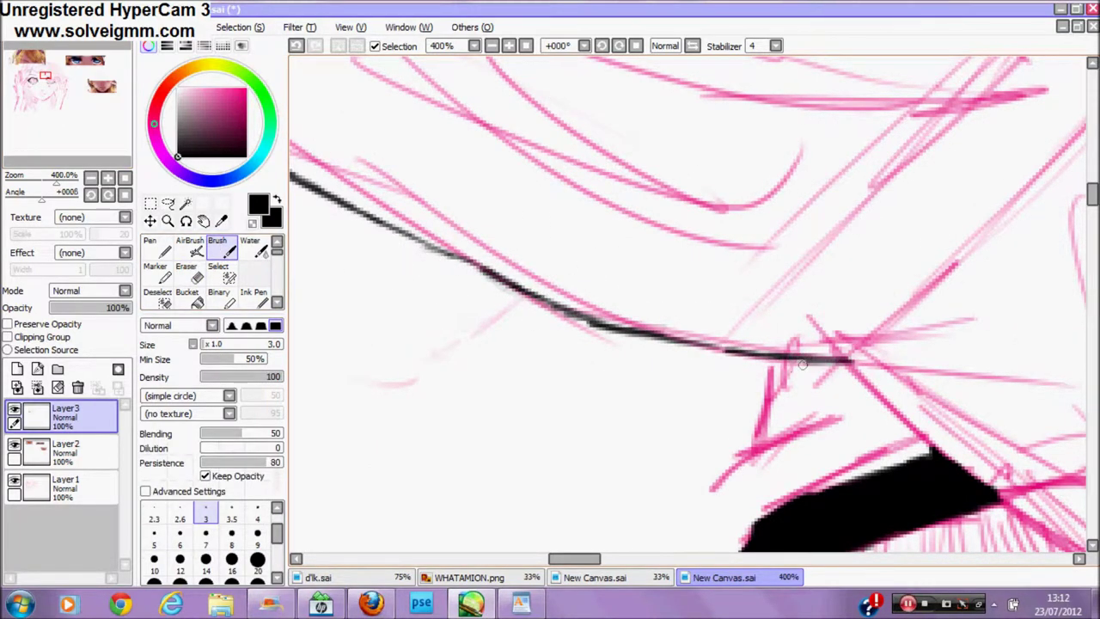
Step: Ink the short strand above the right-hand eye and the second pair of slanted clip lines, trimming them with the eraser
mouse_move(716, 485)
left_mouse_down()
mouse_move(872, 407)
mouse_move(718, 485)
mouse_move(817, 439)
mouse_move(854, 401)
left_mouse_up()
key("e")
left_click(222, 249)
mouse_move(763, 368)
left_mouse_down()
mouse_move(732, 462)
mouse_move(700, 492)
left_mouse_up()
mouse_move(729, 351)
left_mouse_down()
mouse_move(949, 118)
mouse_move(807, 262)
left_mouse_up()
left_click_drag(847, 365, 1014, 206)
key("e")
left_click_drag(912, 125, 857, 191)
left_click_drag(832, 260, 847, 234)
Step: Ink the diagonal hair edge over the right-hand eye down past its outer corner
left_click(203, 221)
mouse_move(850, 543)
left_mouse_down()
mouse_move(513, 253)
mouse_move(457, 355)
left_mouse_up()
key("b")
mouse_move(455, 170)
left_mouse_down()
mouse_move(560, 266)
mouse_move(902, 508)
mouse_move(577, 361)
mouse_move(546, 199)
mouse_move(739, 430)
mouse_move(764, 550)
left_mouse_up()
key("space")
key("space")
mouse_move(574, 550)
left_mouse_down()
mouse_move(678, 243)
mouse_move(858, 258)
left_mouse_up()
Step: Ink the thumb below the right-hand eye, with its tip, nail, upper edge and outer edge
mouse_move(445, 235)
left_mouse_down()
mouse_move(485, 335)
mouse_move(493, 225)
left_mouse_up()
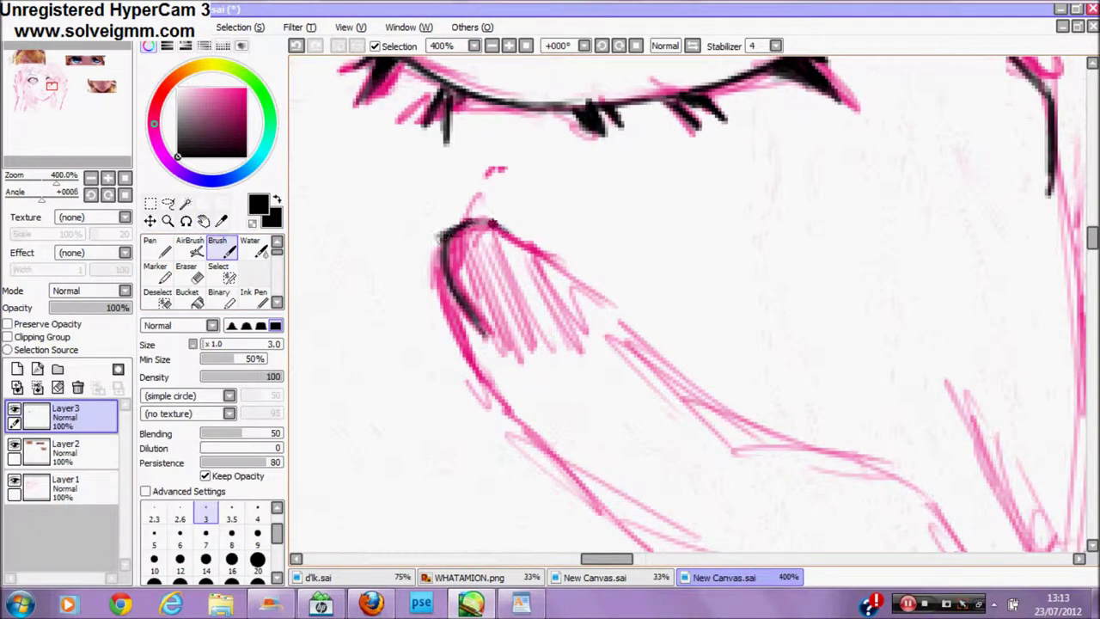
left_click_drag(532, 352, 571, 322)
mouse_move(490, 225)
left_mouse_down()
mouse_move(568, 309)
mouse_move(637, 352)
left_mouse_up()
mouse_move(434, 257)
left_mouse_down()
mouse_move(449, 325)
mouse_move(533, 443)
mouse_move(520, 428)
mouse_move(598, 512)
left_mouse_up()
mouse_move(635, 343)
left_mouse_down()
mouse_move(701, 421)
mouse_move(859, 464)
left_mouse_up()
Step: Continue the thumb lines into the palm and ink the hand edge rising towards the index finger
key("space")
mouse_move(610, 507)
left_mouse_down()
mouse_move(515, 327)
mouse_move(469, 284)
mouse_move(619, 361)
mouse_move(687, 438)
mouse_move(734, 544)
left_mouse_up()
mouse_move(708, 226)
left_mouse_down()
mouse_move(821, 331)
mouse_move(863, 419)
mouse_move(974, 300)
left_mouse_up()
key("space")
mouse_move(597, 217)
left_mouse_down()
mouse_move(459, 223)
mouse_move(483, 363)
mouse_move(481, 215)
mouse_move(538, 124)
mouse_move(602, 443)
left_mouse_up()
key("e")
mouse_move(538, 118)
left_mouse_down()
mouse_move(525, 418)
mouse_move(391, 126)
mouse_move(533, 313)
mouse_move(544, 401)
mouse_move(527, 190)
left_mouse_up()
Step: Ink the index finger's tip and side edges beside the eye, removing stray marks with the eraser
key("space")
left_click(223, 246)
mouse_move(437, 142)
left_mouse_down()
mouse_move(417, 88)
mouse_move(427, 59)
mouse_move(550, 181)
mouse_move(597, 254)
left_mouse_up()
left_click_drag(417, 100, 464, 248)
left_click_drag(445, 204, 509, 352)
left_click_drag(427, 175, 492, 292)
left_click(189, 273)
mouse_move(456, 189)
left_mouse_down()
mouse_move(480, 239)
mouse_move(446, 178)
mouse_move(466, 216)
left_mouse_up()
Step: Extend both edges of the index finger down towards the palm
left_click(203, 221)
mouse_move(439, 285)
left_mouse_down()
mouse_move(352, 170)
mouse_move(353, 138)
left_mouse_up()
left_click(221, 246)
left_click_drag(419, 198, 463, 383)
mouse_move(505, 100)
left_mouse_down()
mouse_move(538, 154)
mouse_move(640, 421)
left_mouse_up()
Step: Zoom out to 33% and hide the pink sketch layer to review the black line art
left_click(168, 221)
left_click(163, 339)
double_click(375, 257)
left_click(204, 221)
left_click_drag(293, 244, 780, 255)
left_click(169, 221)
triple_click(434, 264)
left_click(14, 444)
left_click(14, 444)
left_click(14, 479)
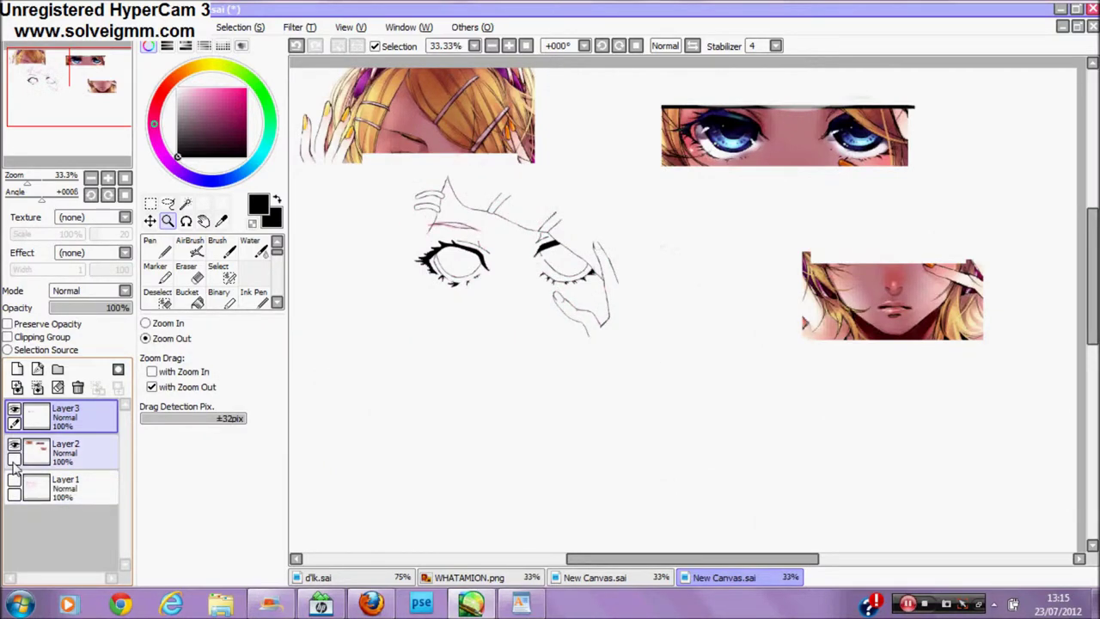
Step: Extend the index finger's outer edge at 150% zoom and ink the middle finger with its nail
left_click(616, 249)
left_click(615, 250)
left_click(616, 249)
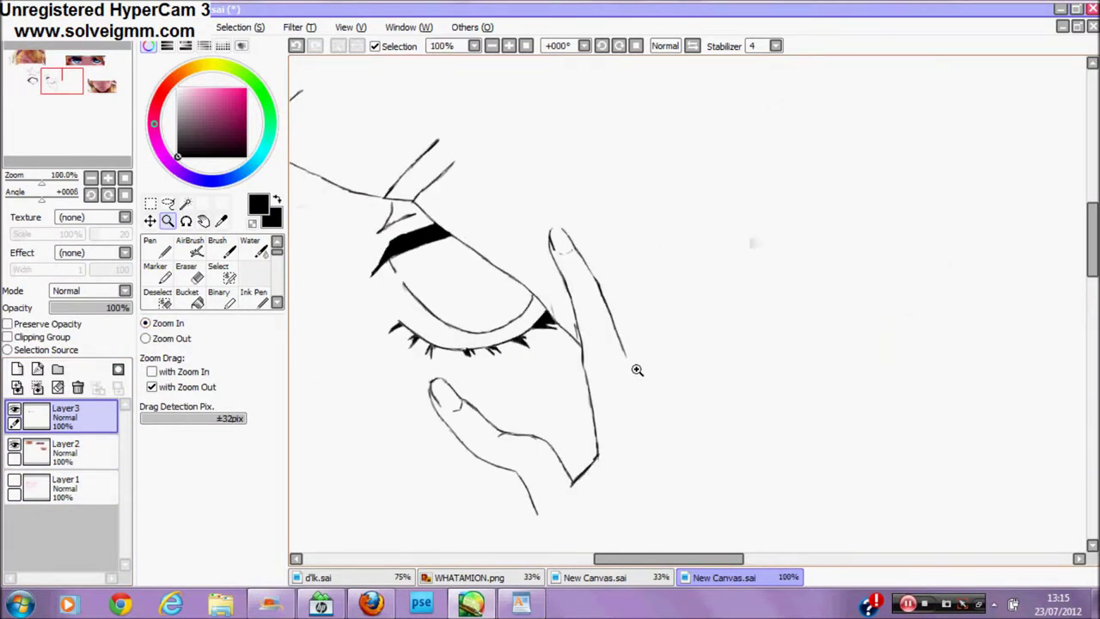
left_click(637, 369)
left_click(222, 246)
left_click_drag(621, 350, 641, 467)
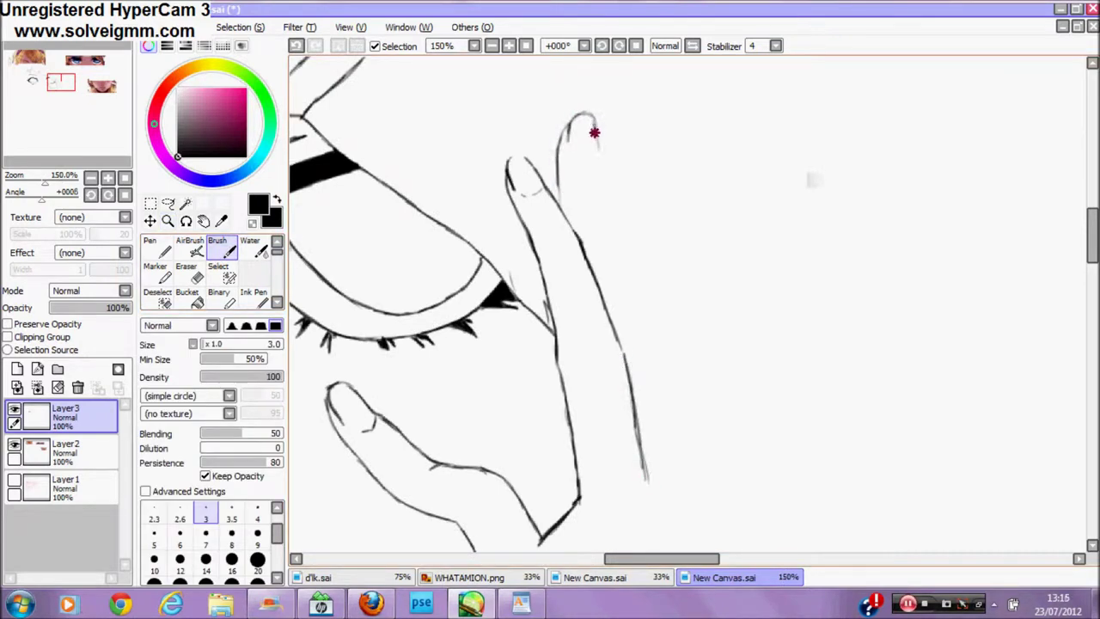
left_click_drag(605, 229, 675, 434)
left_click(197, 274)
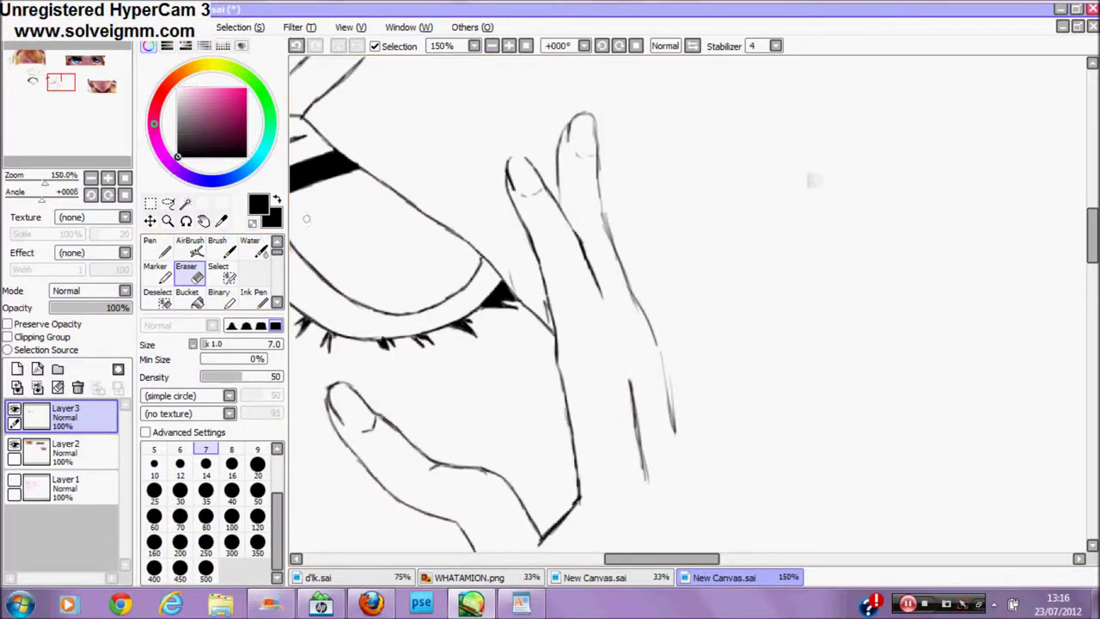
Step: Show the sketch layer again and ink the lower part of the middle finger's outer edge
left_click(14, 480)
left_click(226, 248)
mouse_move(660, 351)
left_mouse_down()
mouse_move(685, 456)
mouse_move(679, 434)
left_mouse_up()
left_click(189, 273)
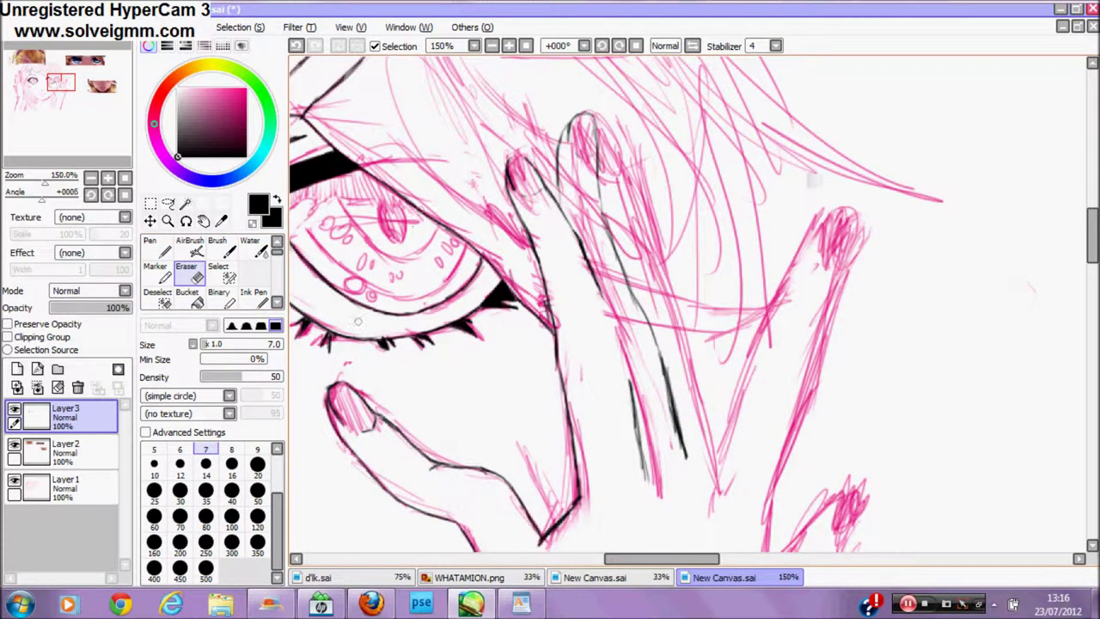
Step: Ink the web beside the middle finger and the ring finger's tip and inner edge, thinning the edge with the eraser
key("b")
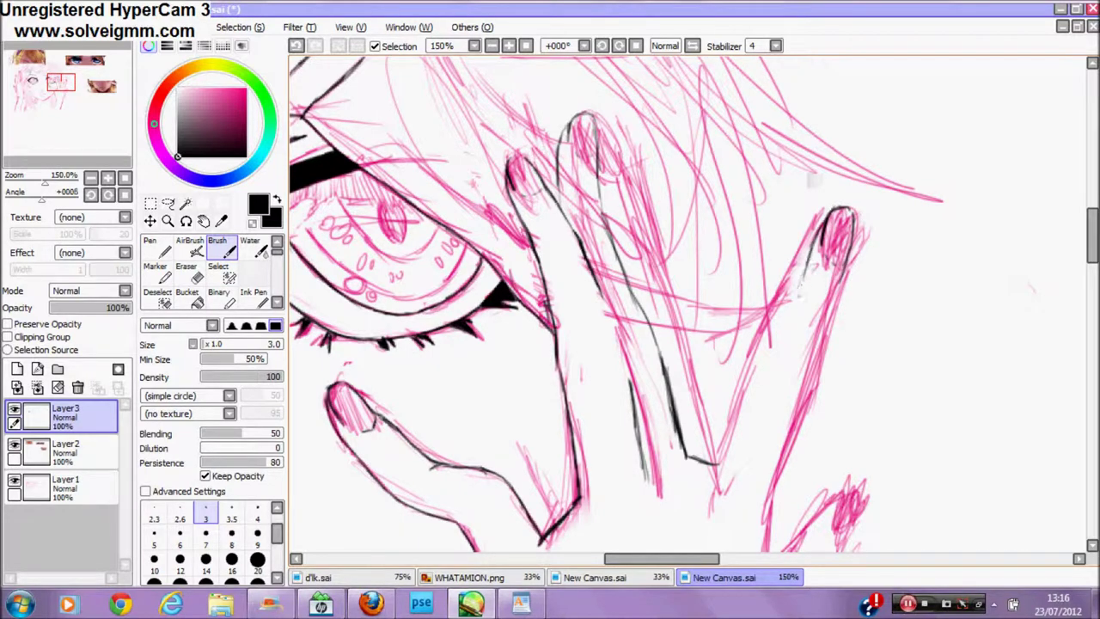
mouse_move(808, 247)
left_mouse_down()
mouse_move(722, 464)
mouse_move(777, 331)
left_mouse_up()
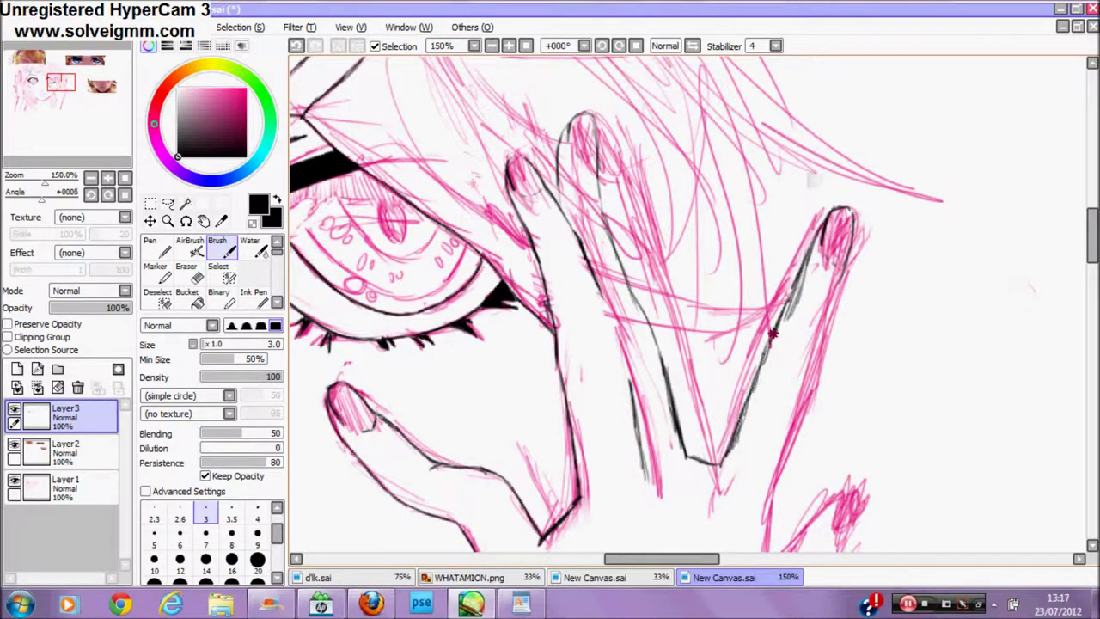
left_click(202, 273)
left_click_drag(806, 254, 747, 412)
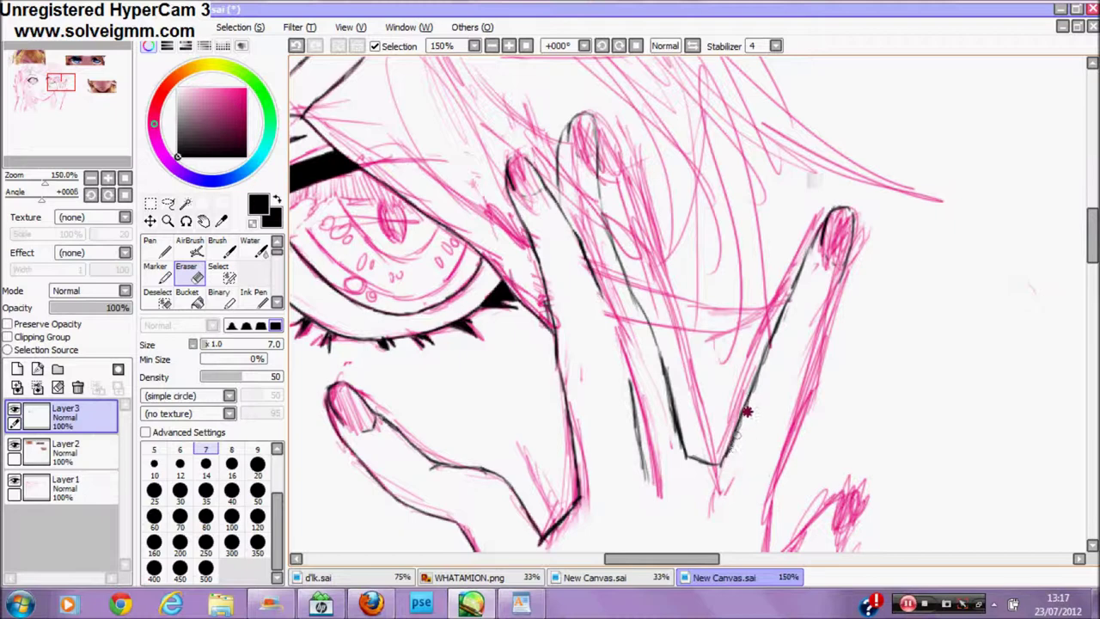
Step: Reinforce the middle finger's outline and ink the ring finger's outer edge down to the palm
left_click(222, 248)
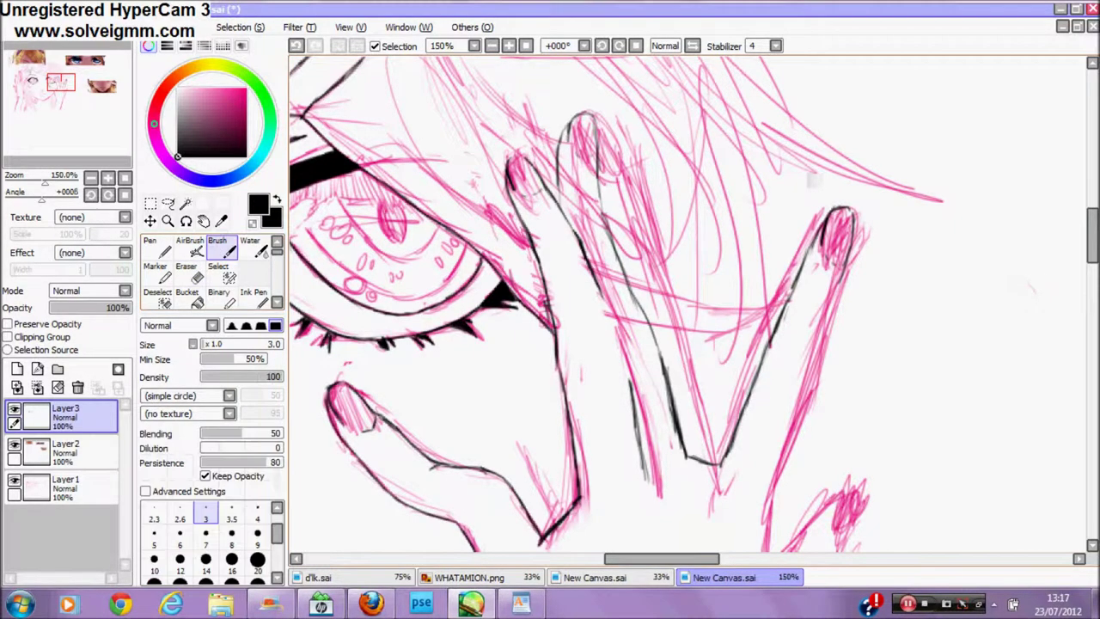
left_click_drag(617, 250, 664, 367)
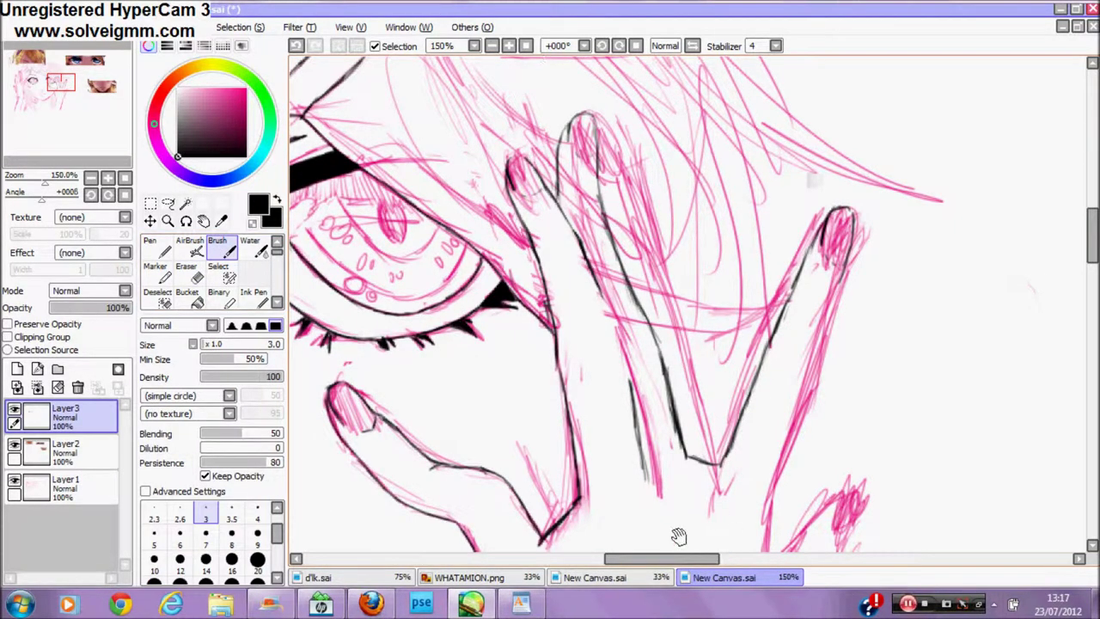
left_click_drag(824, 319, 784, 445)
left_click_drag(776, 488, 764, 551)
Step: Ink the little finger's upper edge and rounded tip over the sketch
left_click(203, 221)
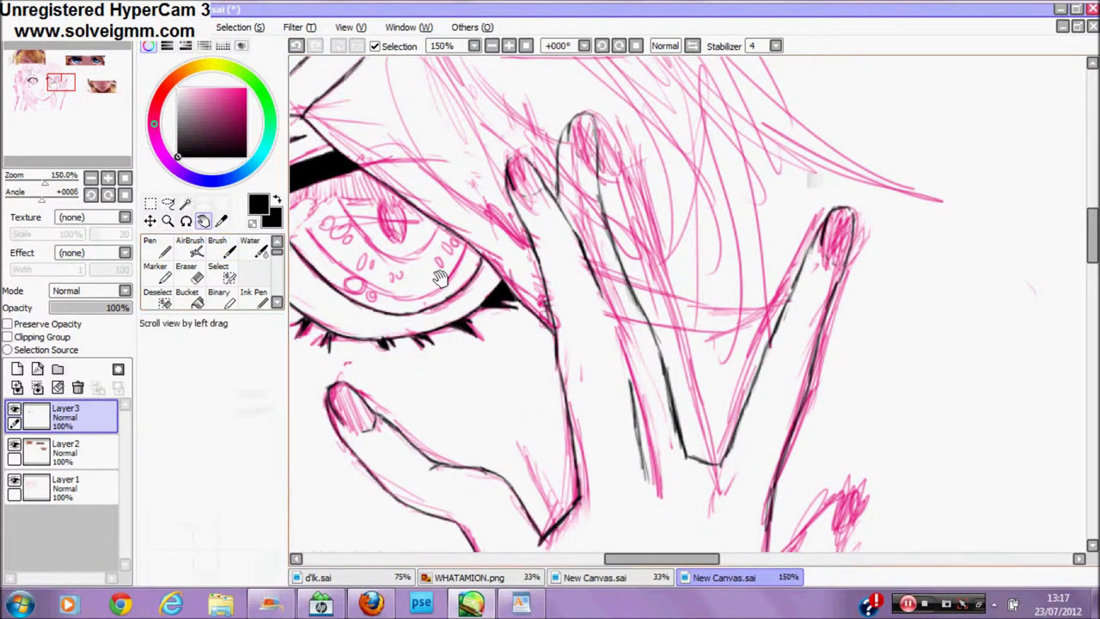
left_click_drag(516, 378, 347, 206)
left_click(190, 272)
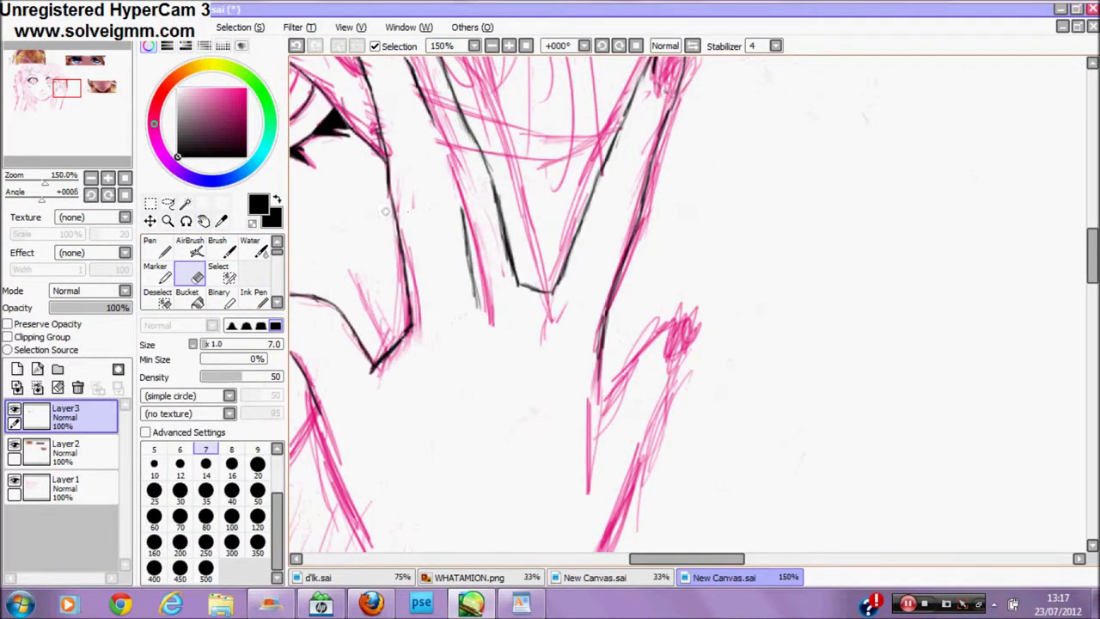
key("b")
left_click_drag(606, 394, 682, 319)
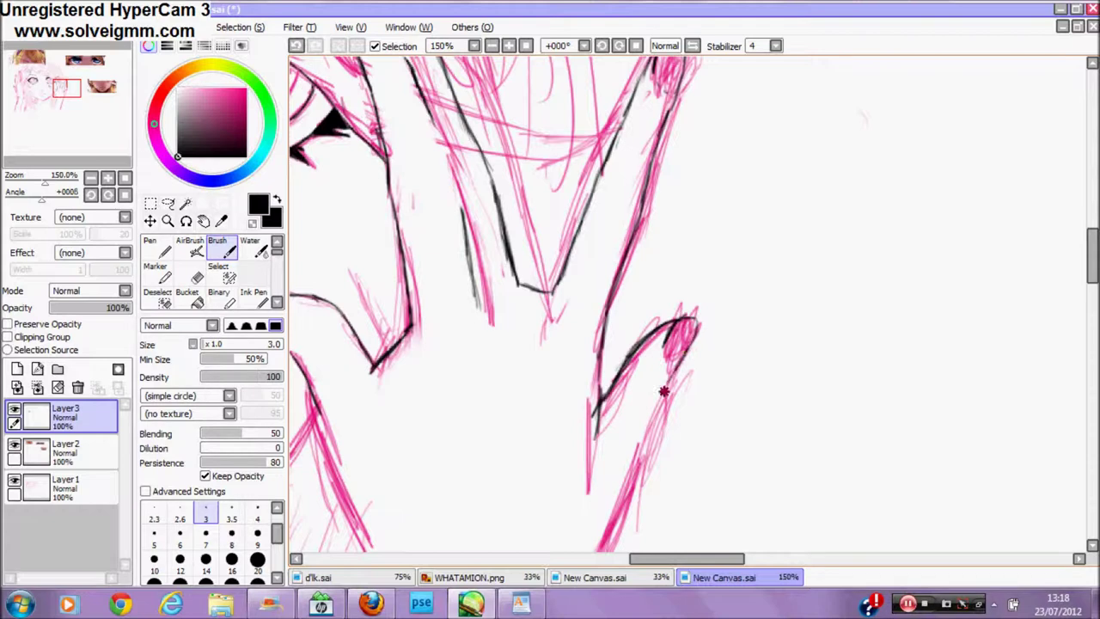
Step: Ink the palm edge below the thumb down to the wrist and clean the little finger's base with the eraser
left_click(203, 221)
left_click_drag(439, 318, 529, 166)
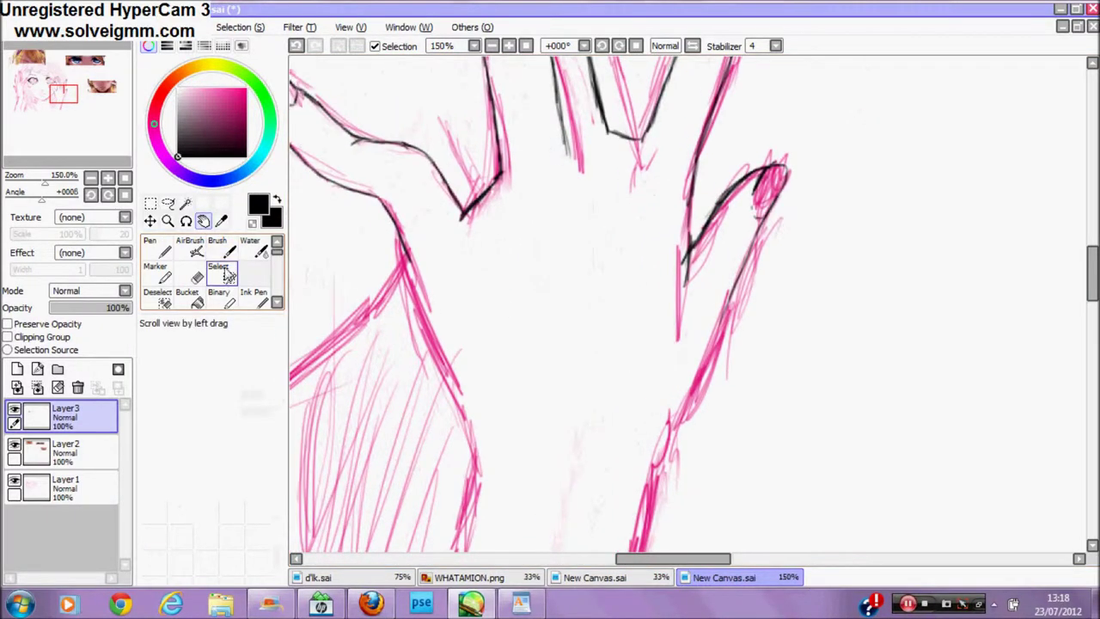
left_click(221, 247)
left_click_drag(407, 257, 445, 364)
left_click_drag(434, 327, 465, 419)
key("e")
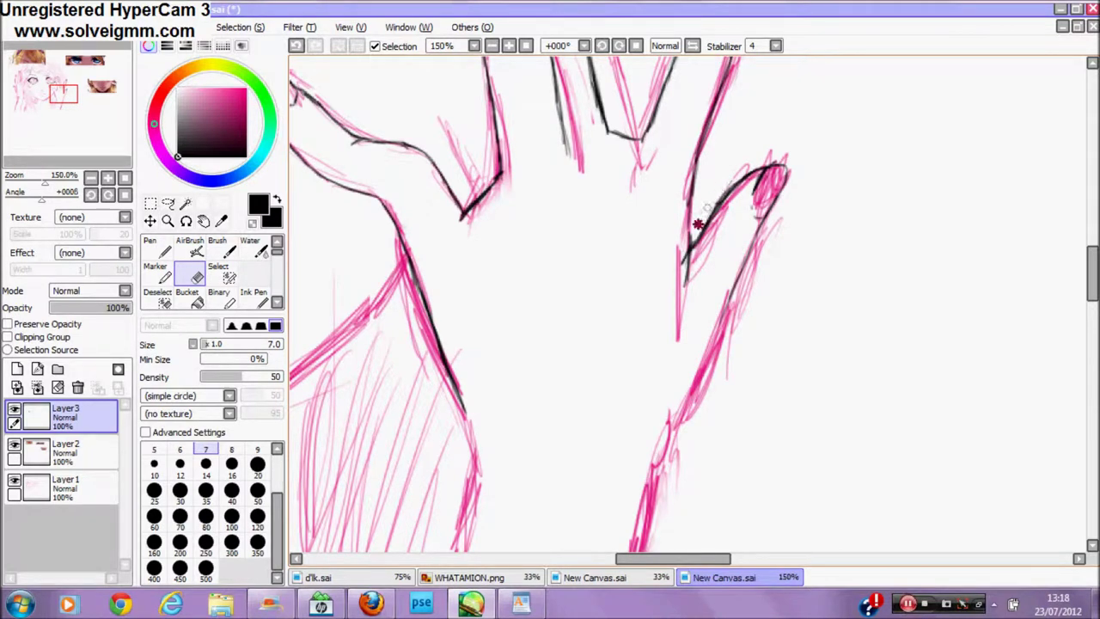
Step: Ink the palm's outer edge below the little finger, hide the sketch layer and tidy the lines with the eraser
left_click(236, 252)
left_click_drag(730, 301, 658, 469)
left_click(15, 479)
left_click(193, 274)
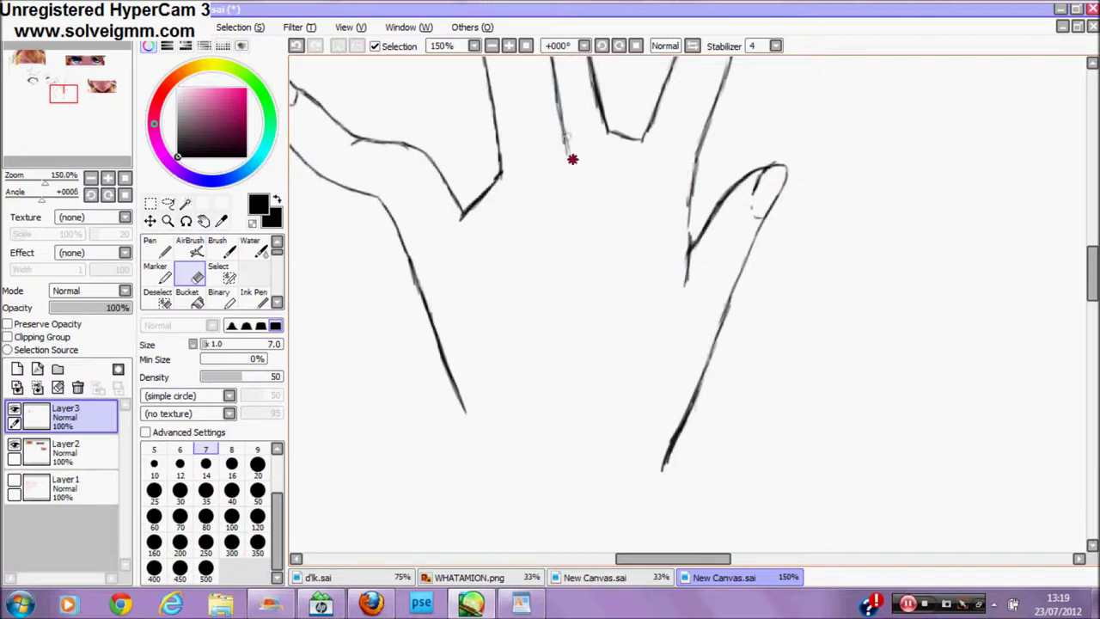
Step: Ink the left-hand edge of the wrist and forearm over the sketch, smoothing it with the eraser
left_click(15, 480)
left_click(204, 220)
left_click_drag(525, 335, 570, 105)
left_click(222, 251)
mouse_move(505, 176)
left_mouse_down()
mouse_move(514, 216)
mouse_move(504, 314)
mouse_move(410, 509)
left_mouse_up()
mouse_move(451, 434)
left_mouse_down()
mouse_move(471, 386)
mouse_move(456, 408)
left_mouse_up()
left_click(15, 479)
left_click(196, 274)
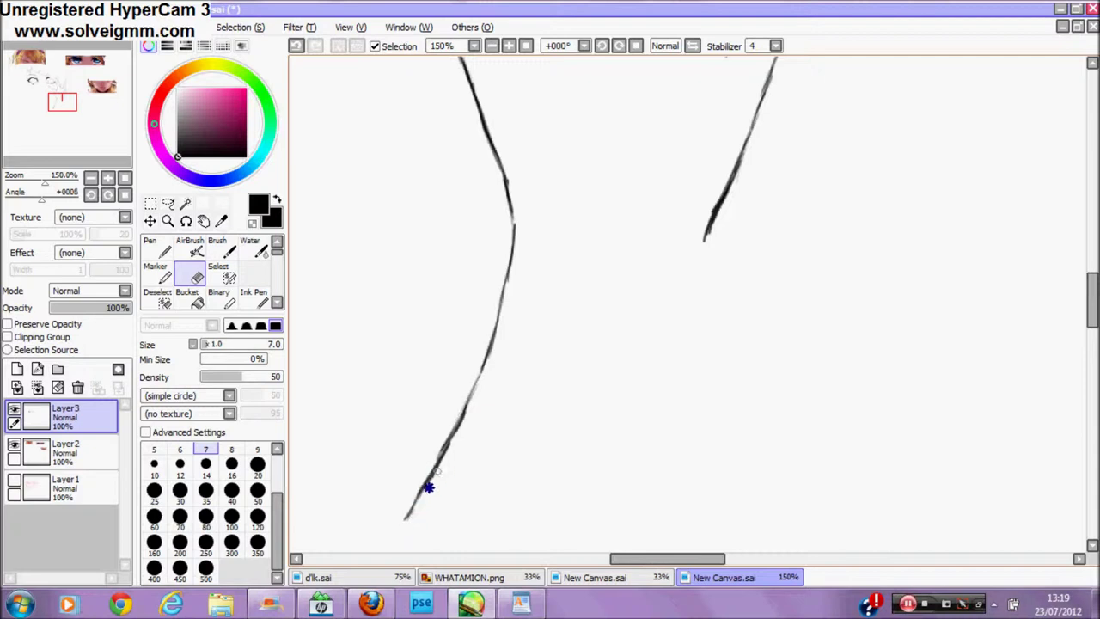
key("b")
Step: Ink the right-hand forearm edge over the sketch and erase its doubled part with the sketch layer hidden
left_click(14, 482)
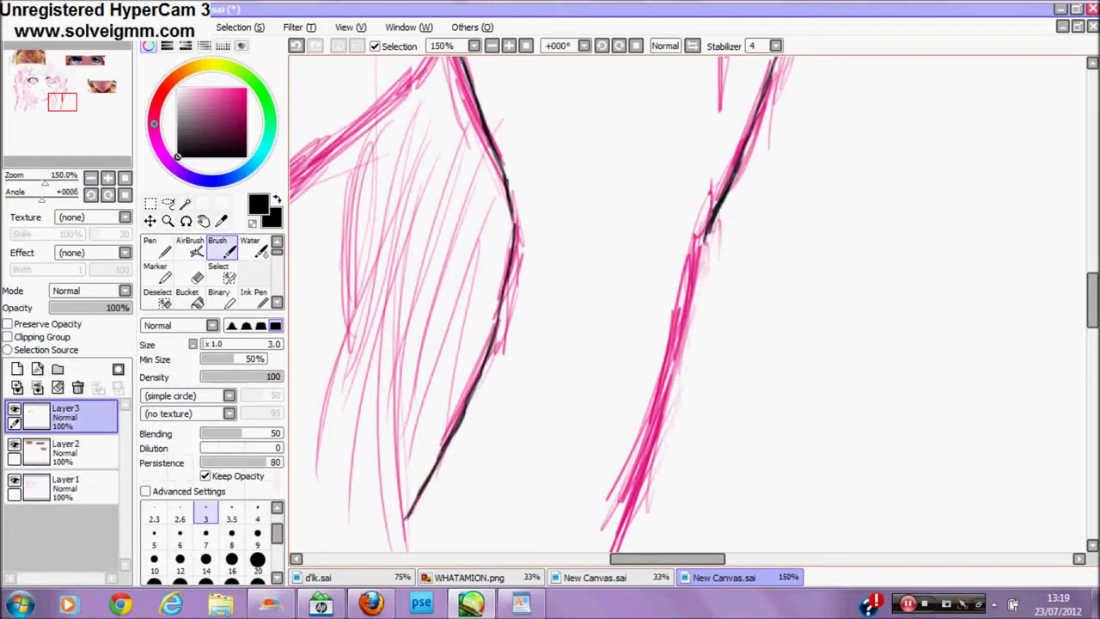
left_click(15, 480)
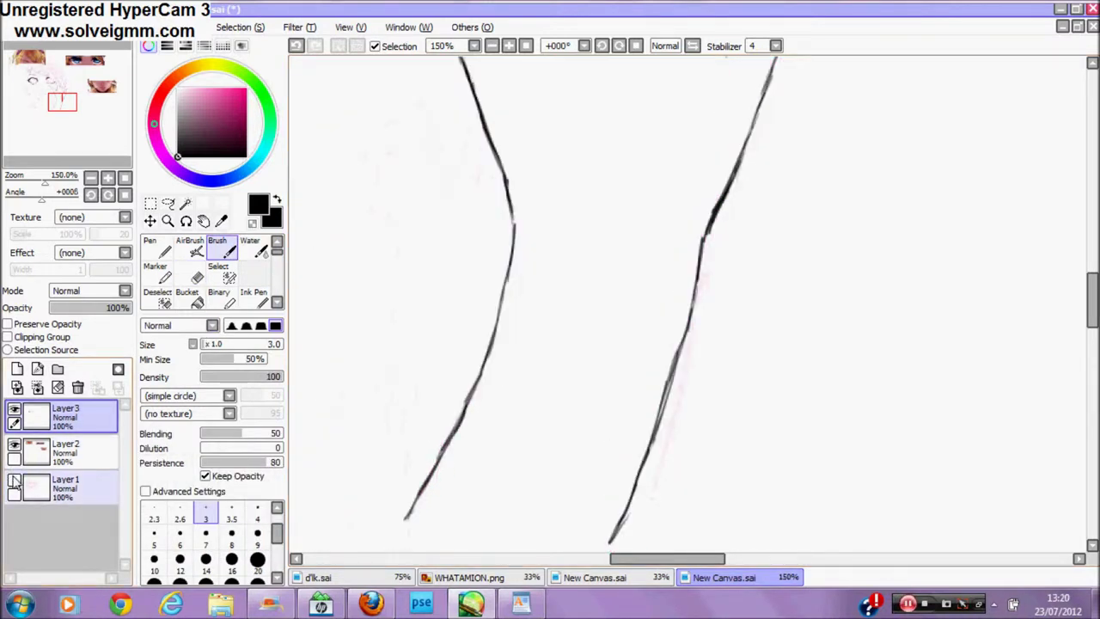
left_click(196, 275)
left_click_drag(675, 346, 658, 416)
left_click_drag(665, 376, 658, 411)
Step: Zoom out to 75% and review the inked forearm, hand and face
left_click(169, 221)
double_click(360, 277)
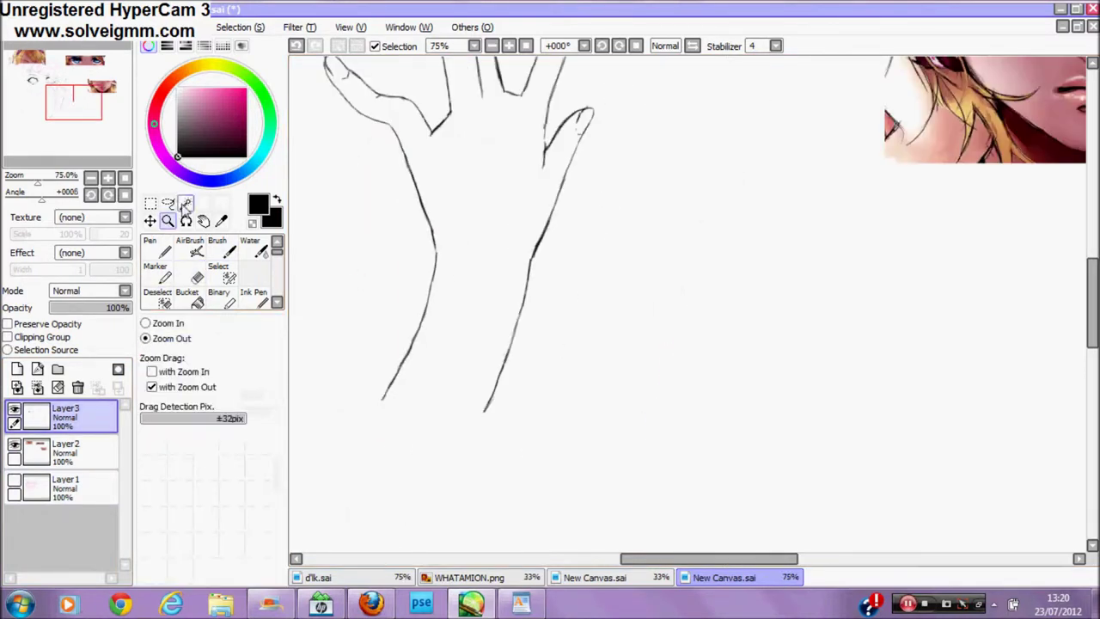
left_click(203, 222)
mouse_move(390, 149)
left_mouse_down()
mouse_move(525, 329)
mouse_move(761, 450)
left_mouse_up()
left_click_drag(486, 398, 447, 444)
left_click(227, 239)
left_click_drag(835, 260, 805, 300)
left_click_drag(816, 277, 830, 290)
left_click_drag(853, 239, 898, 250)
left_click_drag(902, 245, 933, 232)
left_click(196, 275)
mouse_move(856, 242)
left_mouse_down()
mouse_move(860, 270)
mouse_move(864, 244)
mouse_move(920, 246)
mouse_move(831, 294)
left_mouse_up()
left_click(231, 519)
Step: Touch up the tip of the middle finger
key("b")
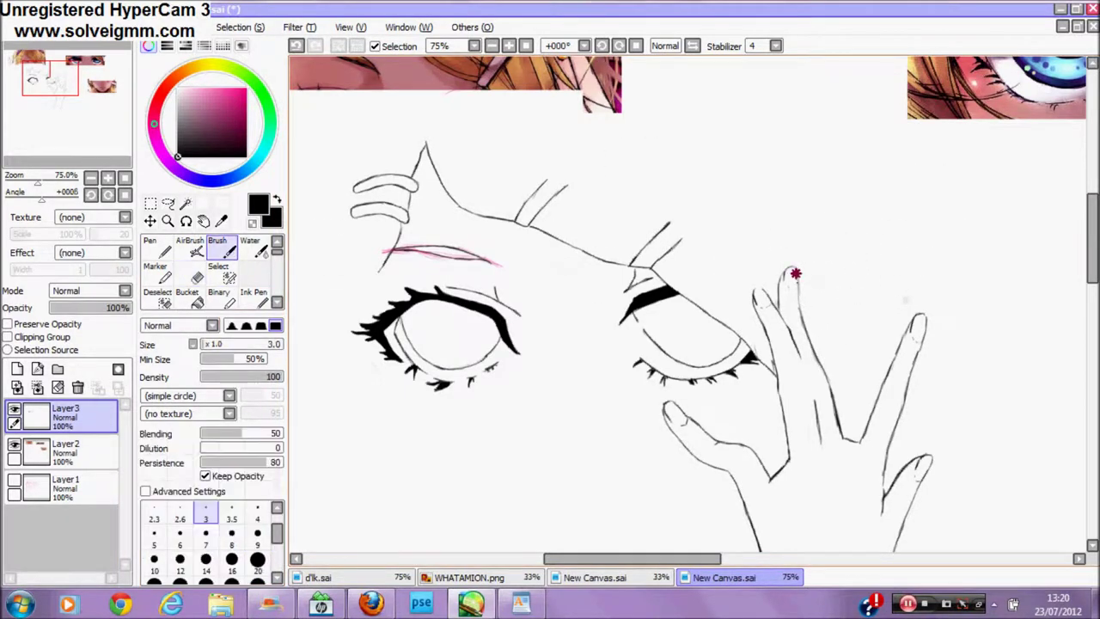
left_click(197, 276)
left_click(204, 221)
left_click_drag(364, 365, 480, 232)
Step: Show the sketch layer, set the eraser size to 6 and ink the nostril curves at 300% zoom
left_click(15, 480)
left_click(189, 269)
left_click(179, 454)
left_click(14, 482)
left_click(15, 482)
left_click(167, 221)
double_click(685, 356)
left_click(223, 247)
left_click_drag(599, 343, 627, 334)
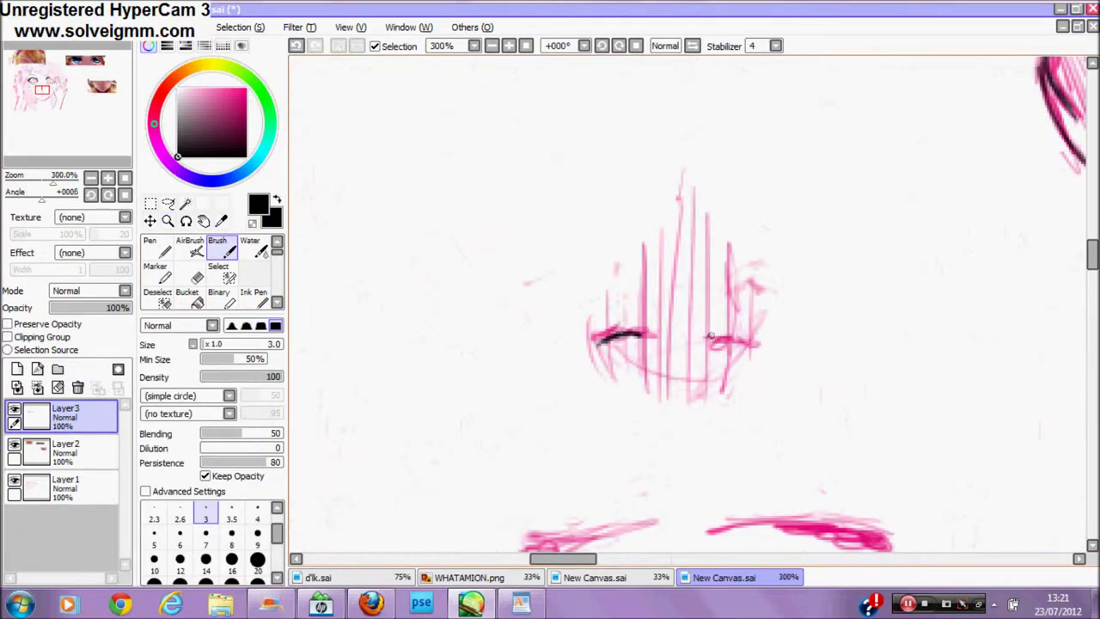
Step: Ink the two halves of the mouth line over the sketch, thickening them towards the outer corners
key("space")
mouse_move(535, 541)
left_mouse_down()
mouse_move(472, 312)
mouse_move(466, 326)
left_mouse_up()
left_click_drag(453, 285, 447, 291)
left_click_drag(512, 277, 575, 260)
left_click_drag(455, 279, 549, 265)
left_click_drag(471, 280, 581, 260)
left_click_drag(644, 259, 763, 279)
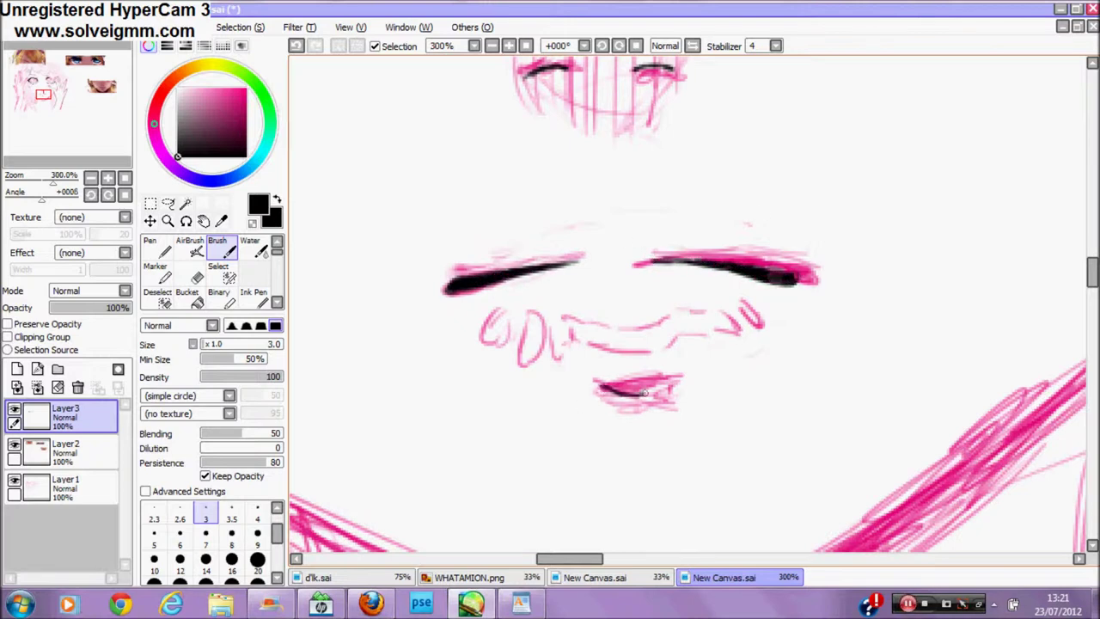
Step: Ink the small lower-lip shape under the mouth and clean up the mouth line's right-hand half with the eraser
mouse_move(615, 393)
left_mouse_down()
mouse_move(681, 376)
mouse_move(599, 390)
left_mouse_up()
left_click(192, 274)
left_click(225, 247)
mouse_move(598, 390)
left_mouse_down()
mouse_move(675, 373)
mouse_move(672, 384)
left_mouse_up()
left_click(13, 482)
left_click(13, 482)
left_click(191, 273)
left_click_drag(811, 276, 771, 255)
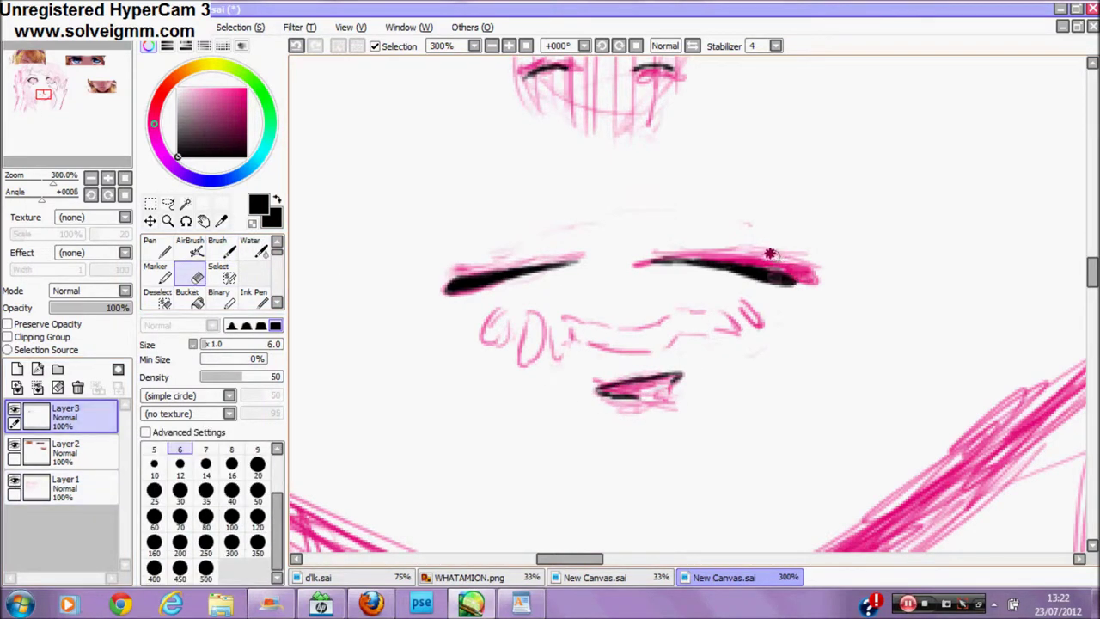
Step: Ink the upper stretch of the jaw line beside the raised hand at 150% zoom, and check it with the sketch layer hidden, then shown again
left_click(168, 221)
left_click(147, 339)
left_click(372, 266)
left_click(228, 247)
left_click_drag(803, 249, 749, 304)
key("e")
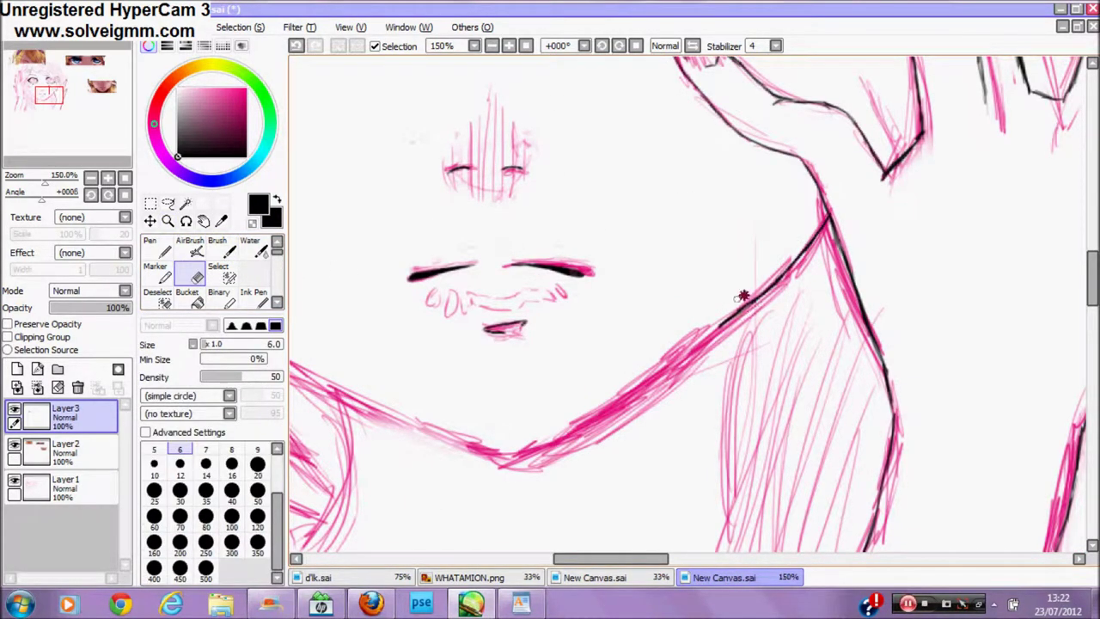
left_click(15, 479)
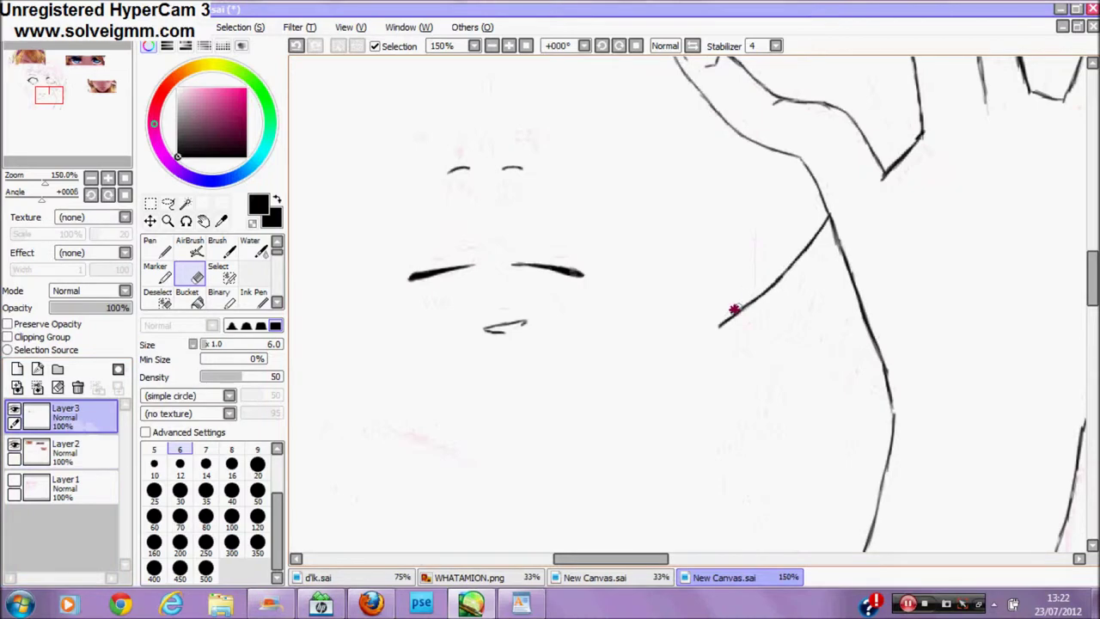
left_click(15, 480)
Step: Extend the jaw line from below the hand along the sketched cheek at 300% zoom and clean its edge with the eraser
left_click(168, 221)
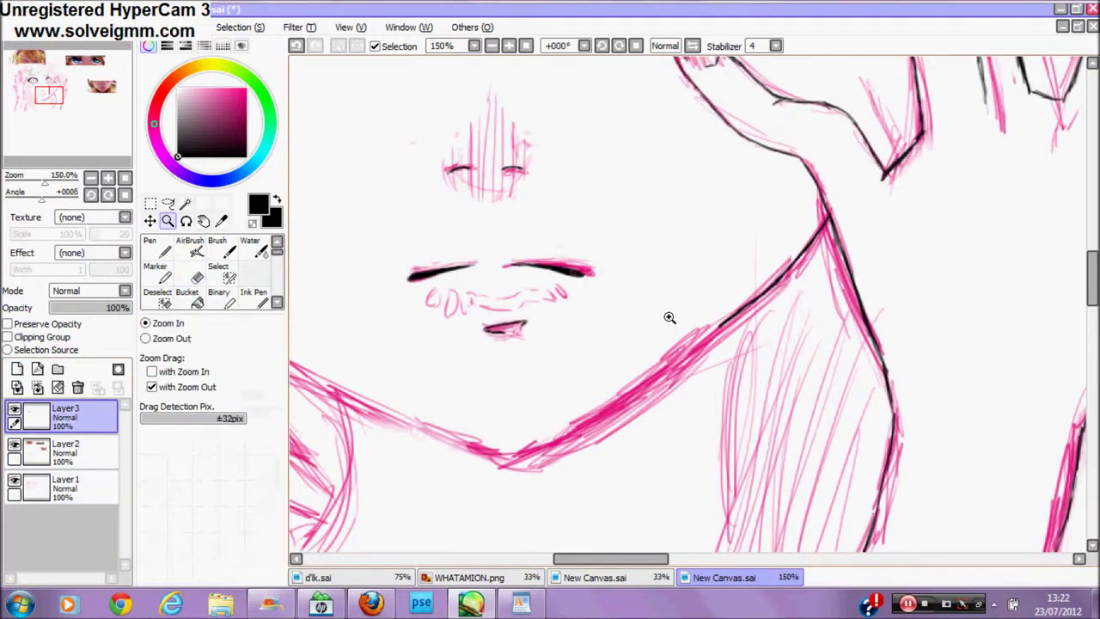
left_click(611, 349)
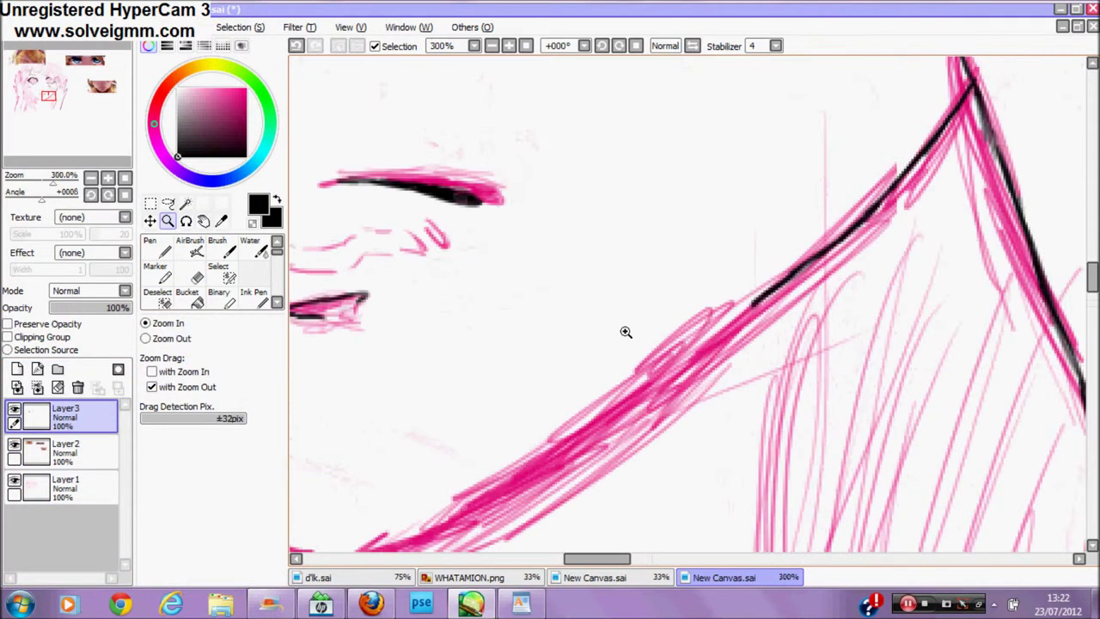
key("b")
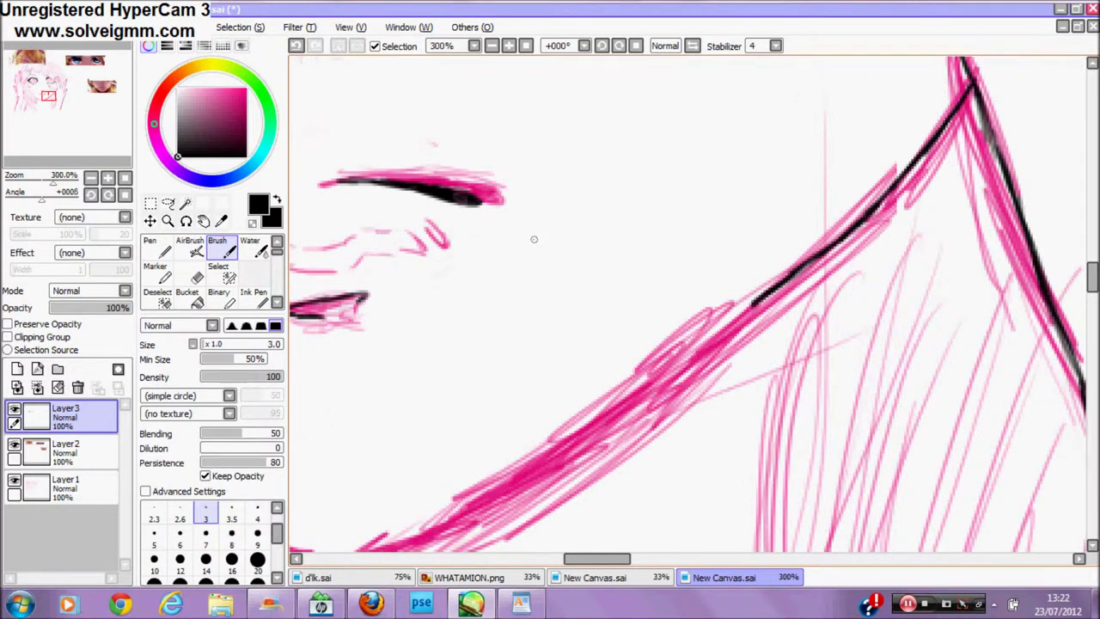
left_click_drag(757, 300, 646, 394)
left_click_drag(646, 394, 744, 310)
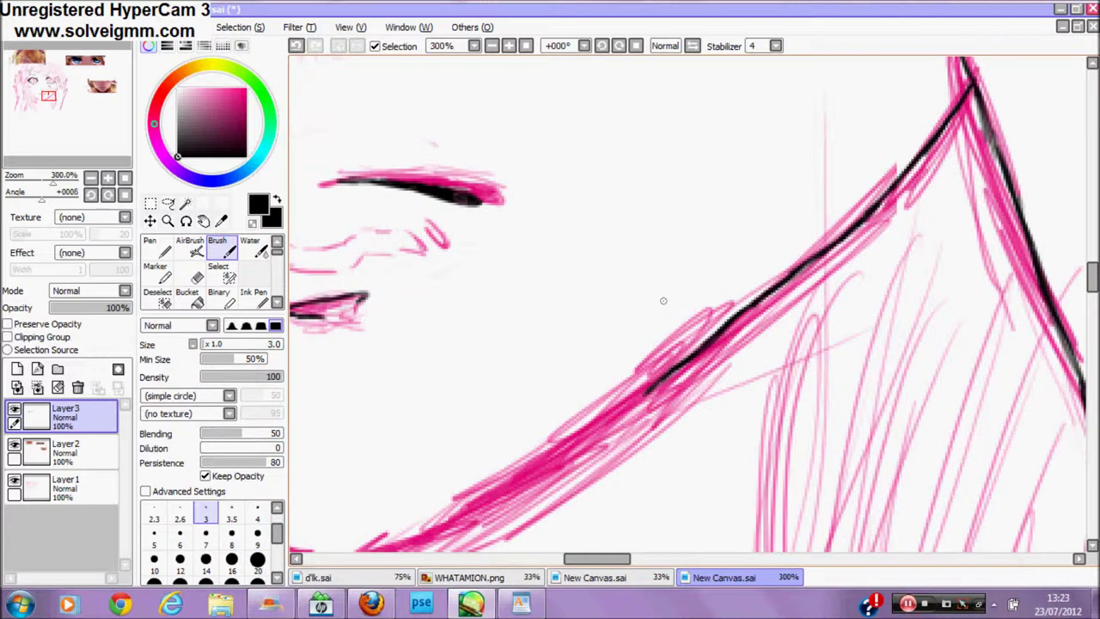
left_click_drag(687, 354, 630, 397)
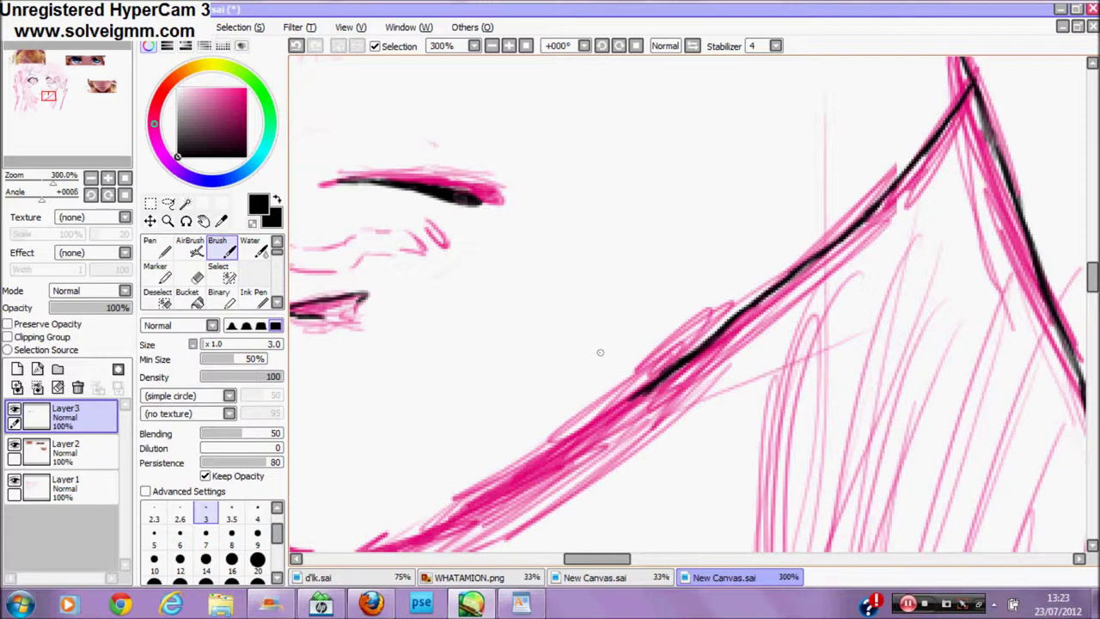
left_click_drag(646, 391, 555, 450)
mouse_move(687, 360)
left_mouse_down()
mouse_move(607, 424)
mouse_move(673, 350)
left_mouse_up()
left_click(196, 275)
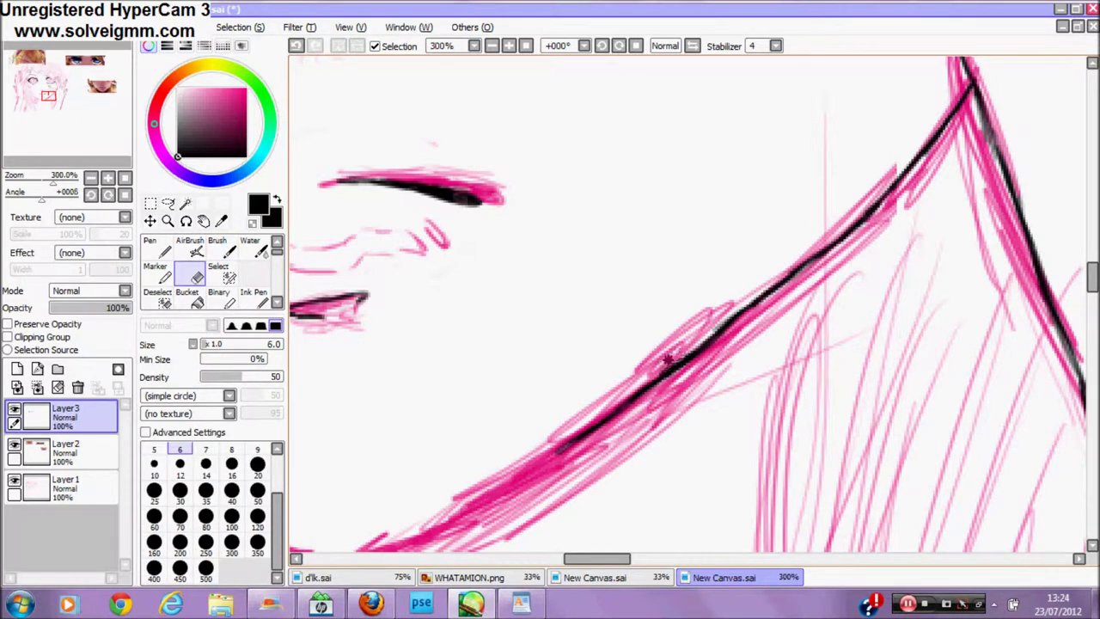
Step: Continue the inked jaw line down to the chin point and trim its lower end with the eraser
left_click_drag(54, 93, 47, 96)
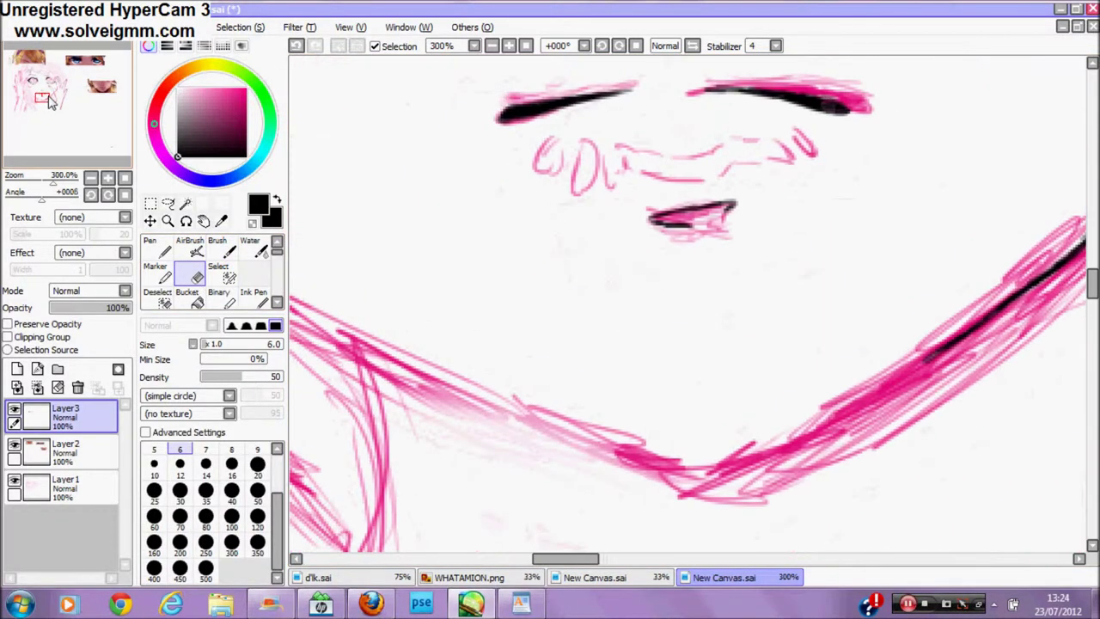
left_click(221, 248)
left_click_drag(926, 352, 724, 492)
left_click_drag(851, 421, 947, 343)
left_click_drag(866, 401, 778, 470)
left_click(190, 274)
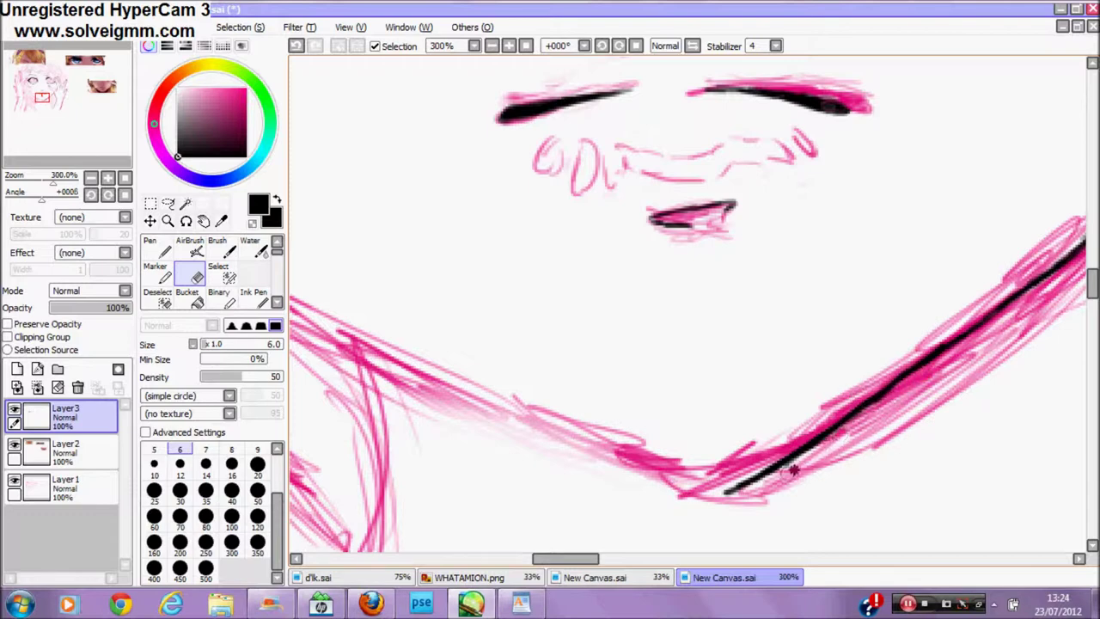
key("b")
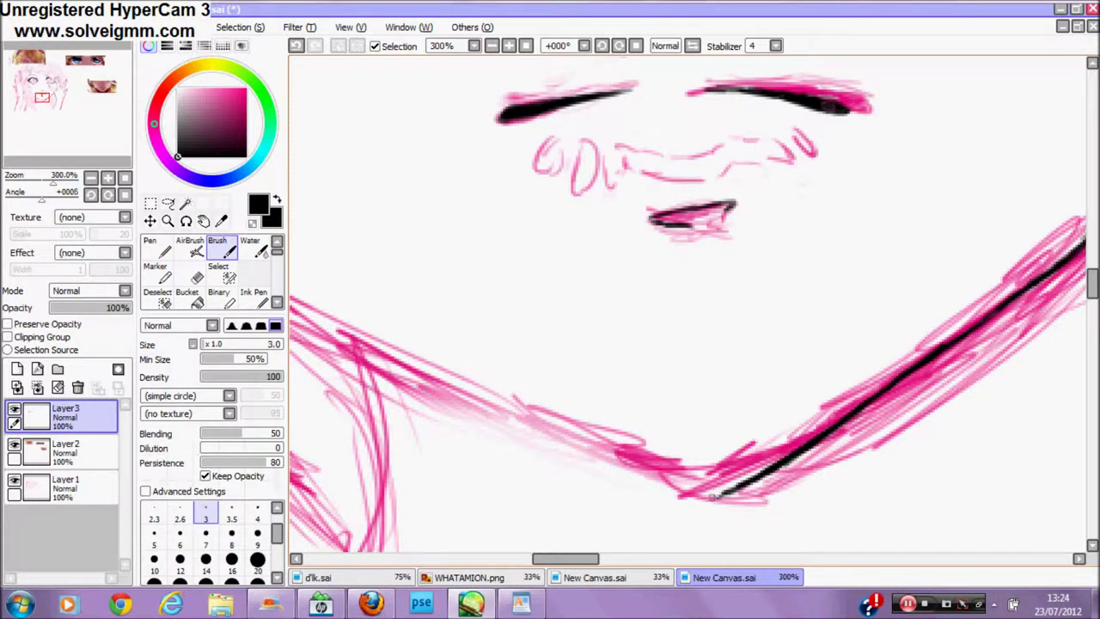
Step: Ink the other half of the jaw from the chin point up past the sketched neck edge
left_click_drag(500, 412, 714, 494)
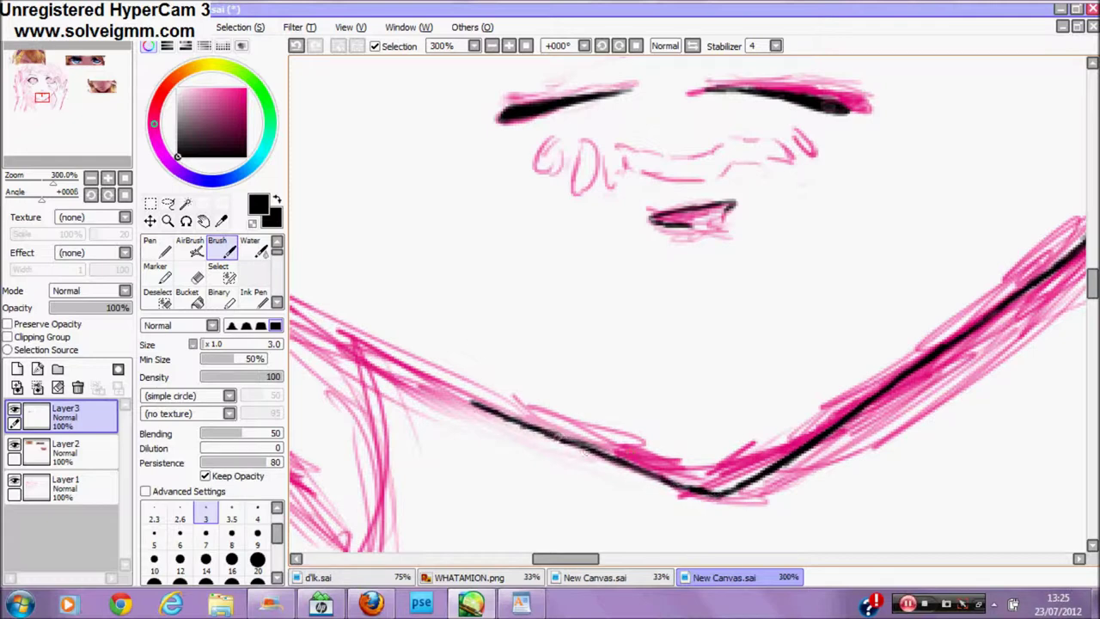
left_click_drag(334, 336, 478, 407)
key("e")
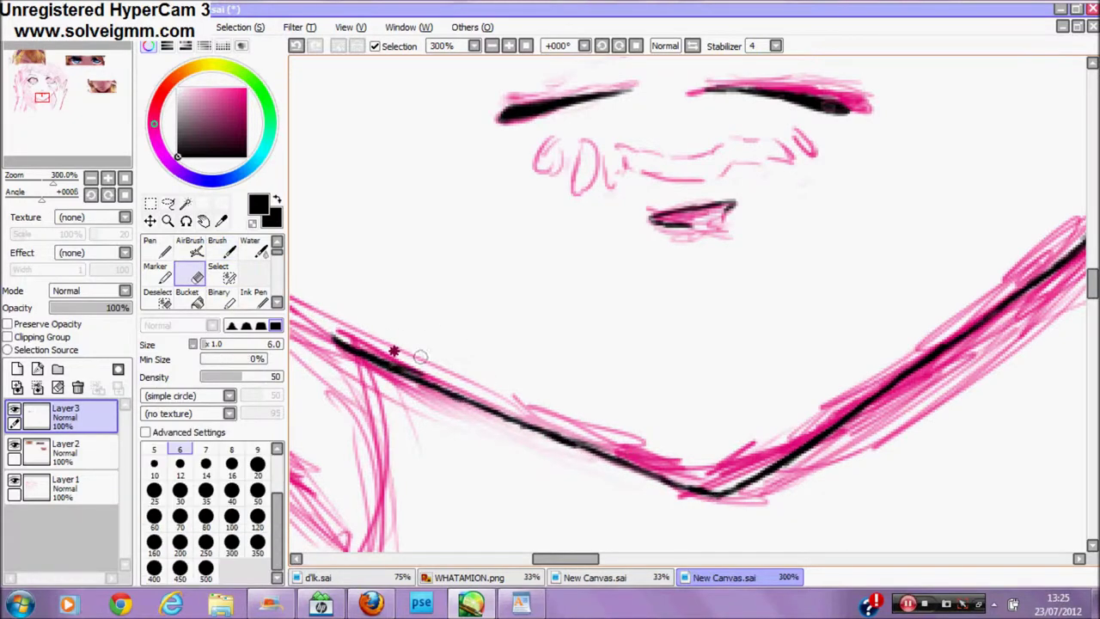
Step: Extend the second half of the jaw line farther up the cheek and smooth the join with the eraser
left_click(204, 221)
mouse_move(293, 229)
left_mouse_down()
mouse_move(607, 285)
mouse_move(523, 378)
mouse_move(476, 246)
mouse_move(495, 308)
left_mouse_up()
key("b")
left_click_drag(418, 331, 578, 421)
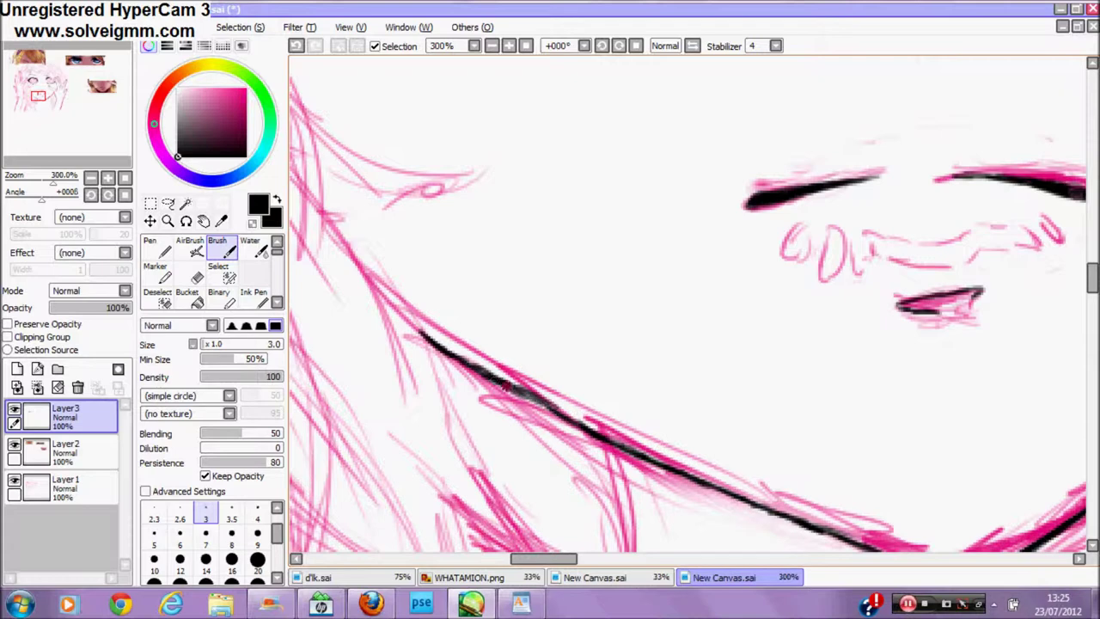
key("e")
left_click_drag(558, 400, 562, 405)
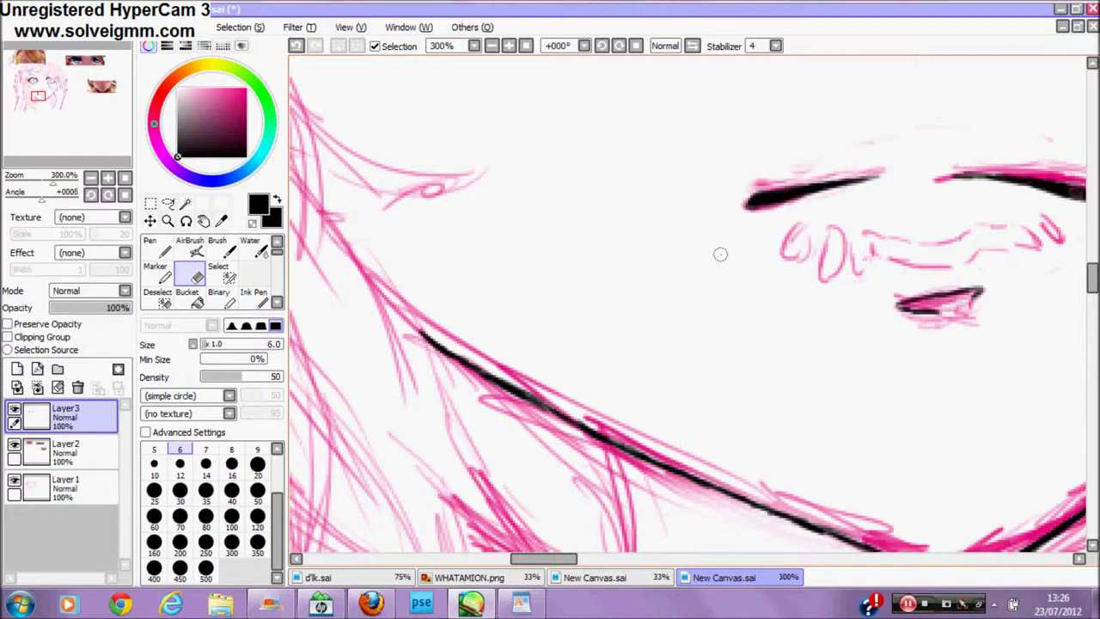
Step: Ink the top end of the jaw line and the pointed, curved lock of hair overlapping the cheek
left_click(221, 260)
mouse_move(361, 274)
left_mouse_down()
mouse_move(425, 333)
mouse_move(311, 163)
mouse_move(401, 192)
mouse_move(477, 162)
left_mouse_up()
mouse_move(297, 101)
left_mouse_down()
mouse_move(356, 153)
mouse_move(476, 159)
left_mouse_up()
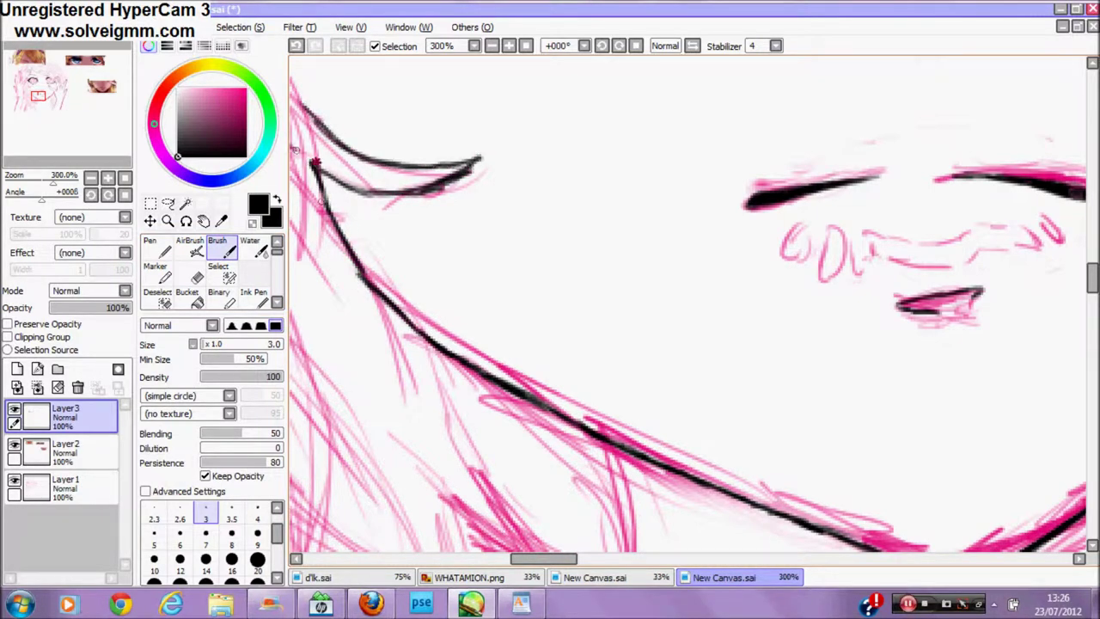
Step: Ink the curved neck line below the jaw and the shoulder line meeting it, and clean both with the eraser
left_click_drag(599, 442, 636, 550)
left_click(204, 220)
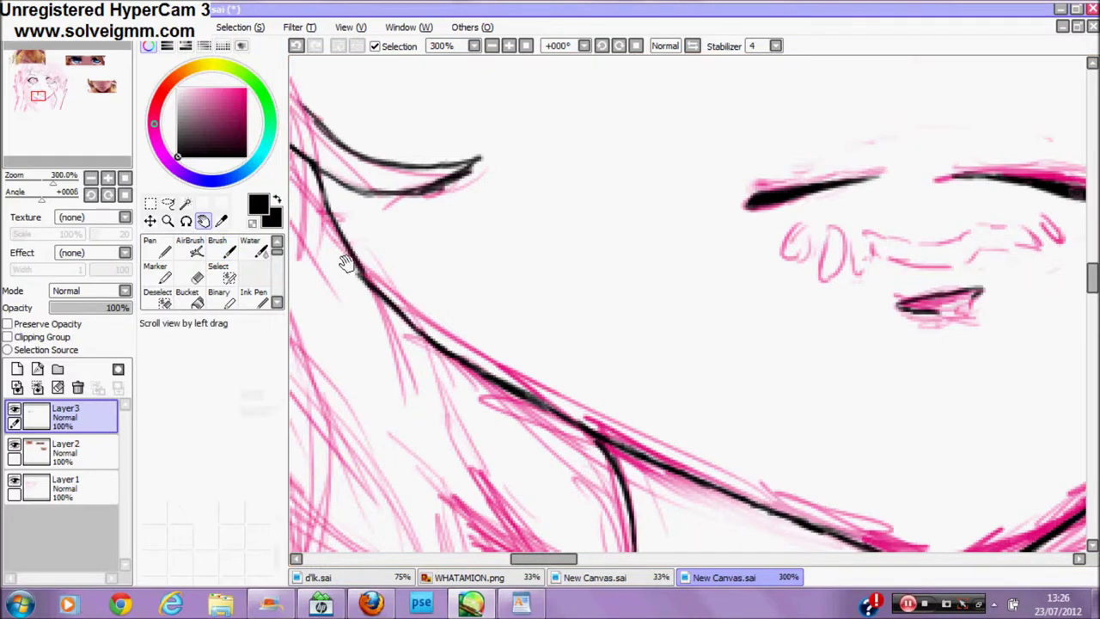
left_click_drag(378, 473, 321, 93)
left_click(230, 259)
mouse_move(577, 166)
left_mouse_down()
mouse_move(565, 225)
mouse_move(494, 340)
left_mouse_up()
mouse_move(316, 257)
left_mouse_down()
mouse_move(407, 266)
mouse_move(514, 302)
left_mouse_up()
left_click(196, 274)
mouse_move(317, 262)
left_mouse_down()
mouse_move(378, 258)
mouse_move(324, 251)
left_mouse_up()
left_click_drag(422, 291, 494, 305)
Step: Switch to Firefox and search YouTube for "migikata no chou nico nico chorus"
left_click(371, 604)
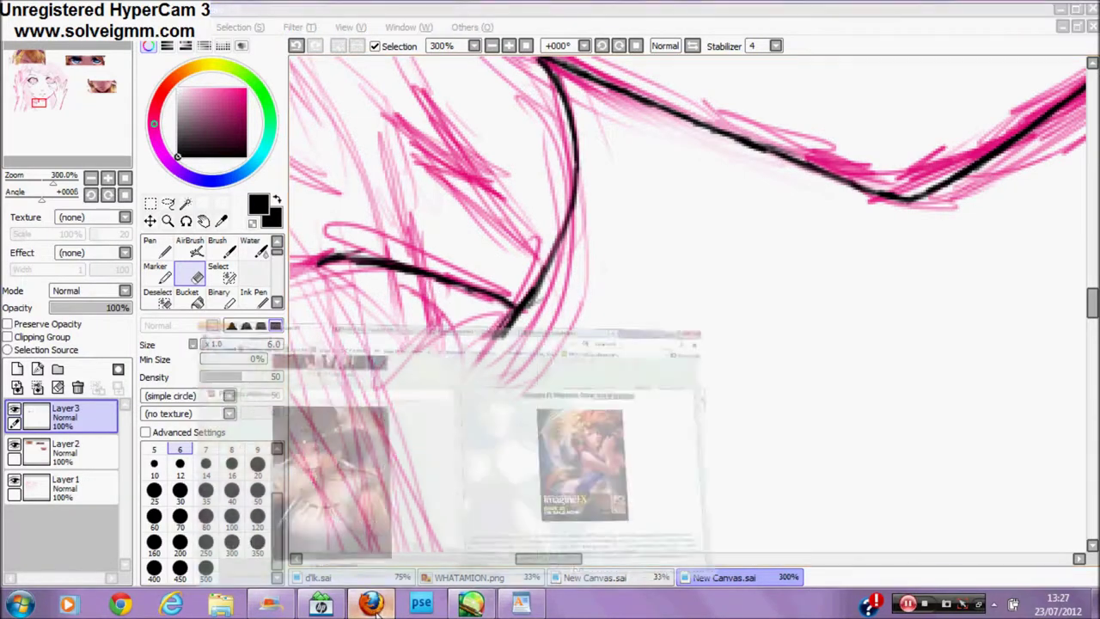
type("migik")
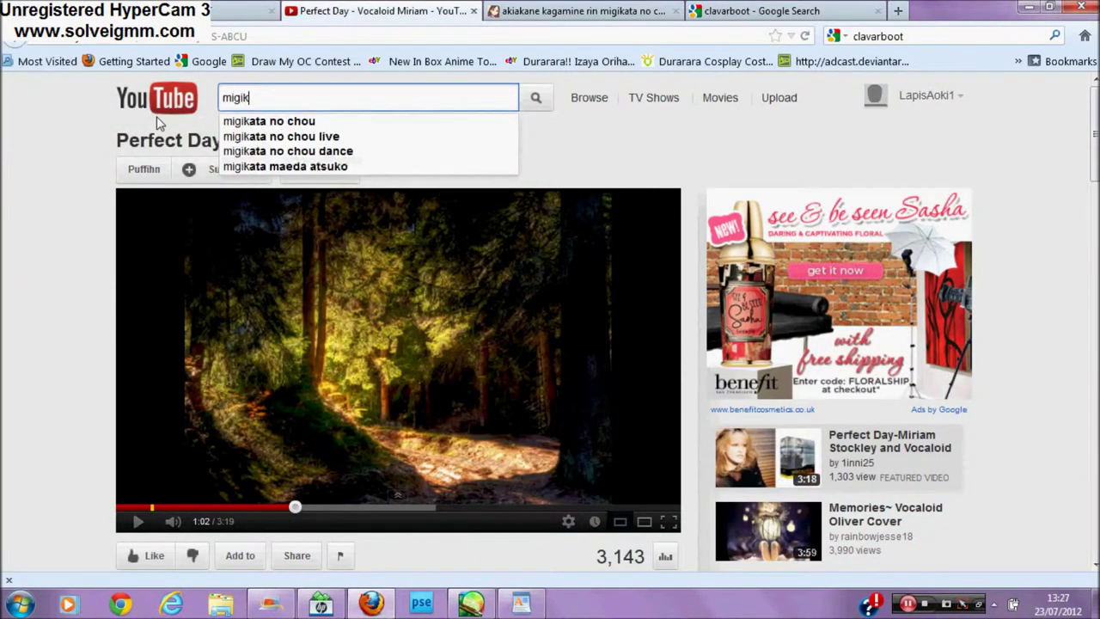
type("ata no chou nic")
left_click(474, 120)
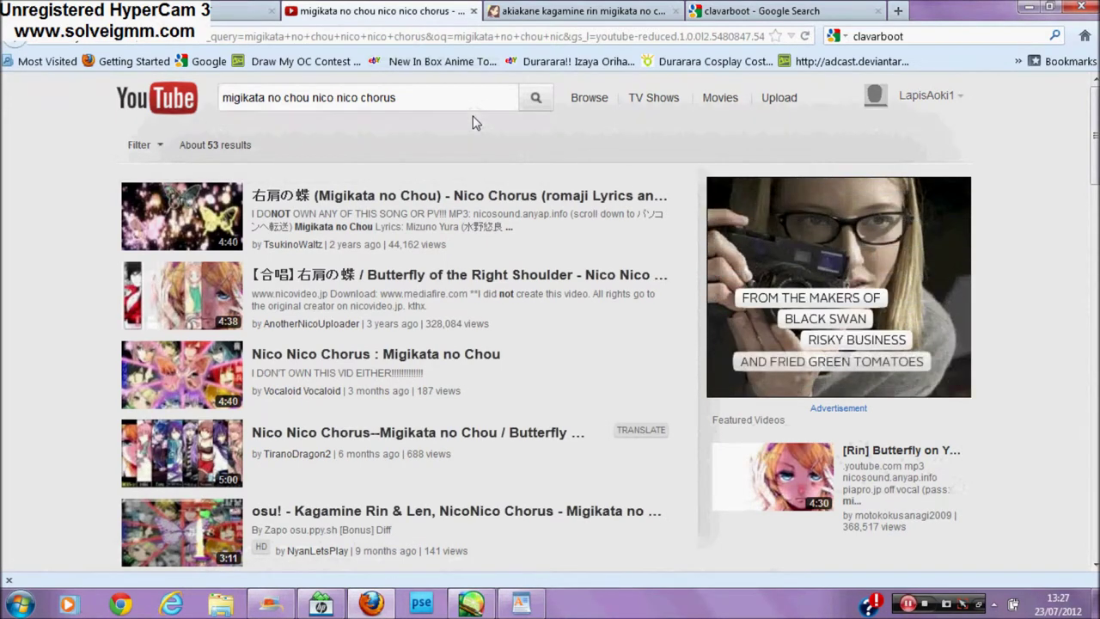
Step: Search YouTube for "magnet nico nico chorus" and open the [Nico Nico Chorus] magnet [94 people] video
key("ctrl+a")
key("BackSpace")
type("magnet nic")
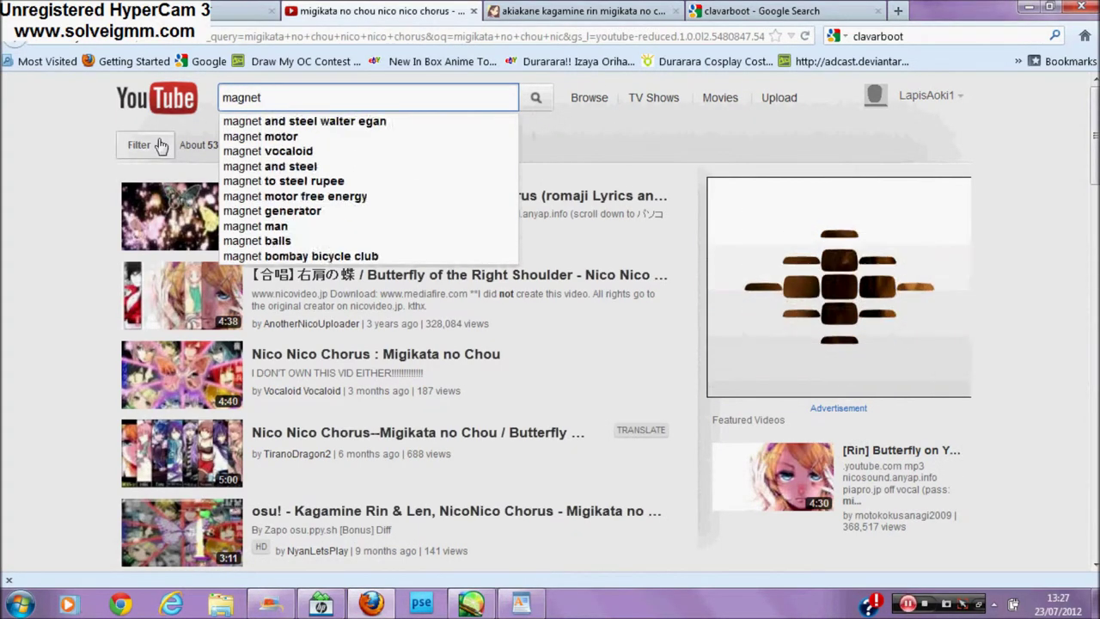
left_click(387, 120)
left_click(468, 197)
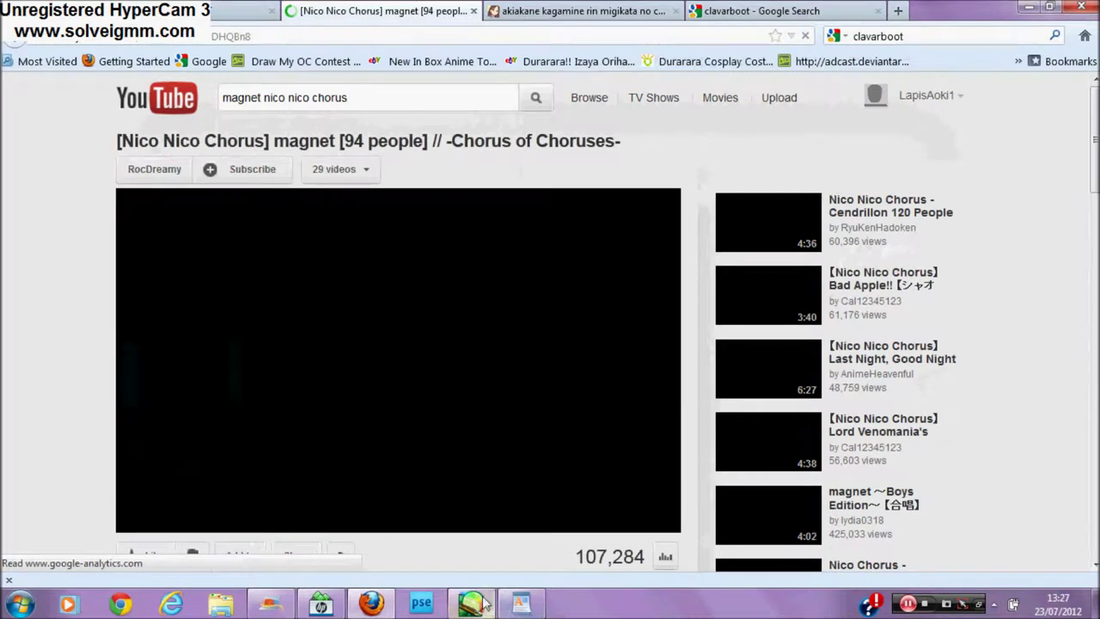
Step: Switch back to PaintTool SAI and touch up the outer end of the shoulder line with the Brush
left_click(471, 603)
left_click(221, 243)
left_click_drag(327, 260, 370, 261)
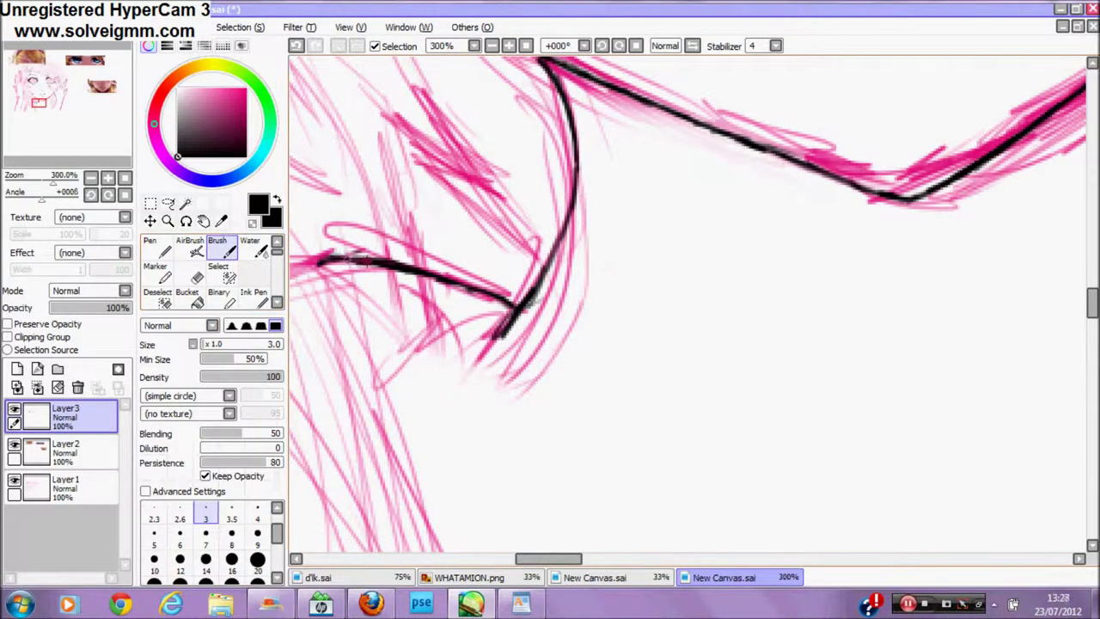
Step: Ink the two narrow straps with their square clasps over the sketched hair near the crown at 200% zoom
left_click(168, 222)
left_click(147, 337)
left_click(406, 289)
left_click(406, 289)
left_click(407, 289)
left_click(203, 223)
mouse_move(538, 152)
left_mouse_down()
mouse_move(527, 241)
mouse_move(480, 204)
left_mouse_up()
left_click(227, 248)
left_click(168, 223)
left_click(147, 325)
triple_click(558, 265)
left_click(225, 245)
left_click_drag(641, 179, 614, 406)
left_click(203, 222)
mouse_move(387, 69)
left_mouse_down()
mouse_move(476, 197)
mouse_move(670, 533)
left_mouse_up()
left_click_drag(353, 82, 645, 532)
mouse_move(336, 94)
left_mouse_down()
mouse_move(420, 300)
mouse_move(629, 307)
left_mouse_up()
left_click(227, 250)
mouse_move(425, 269)
left_mouse_down()
mouse_move(421, 343)
mouse_move(429, 255)
left_mouse_up()
mouse_move(429, 267)
left_mouse_down()
mouse_move(456, 270)
mouse_move(462, 176)
mouse_move(459, 249)
left_mouse_up()
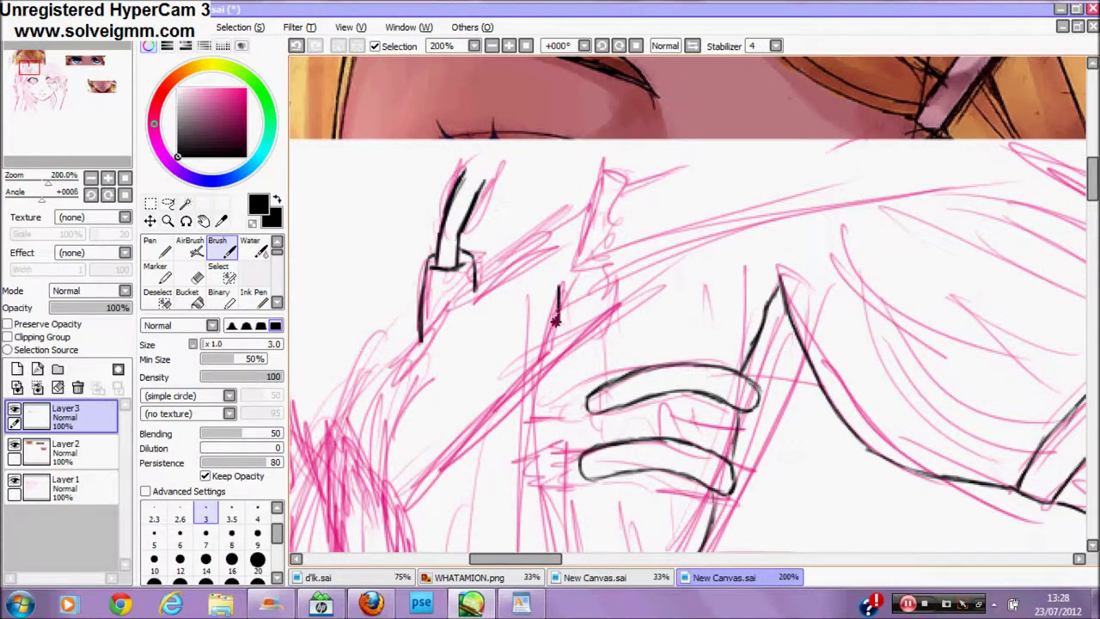
mouse_move(565, 252)
left_mouse_down()
mouse_move(610, 275)
mouse_move(628, 177)
left_mouse_up()
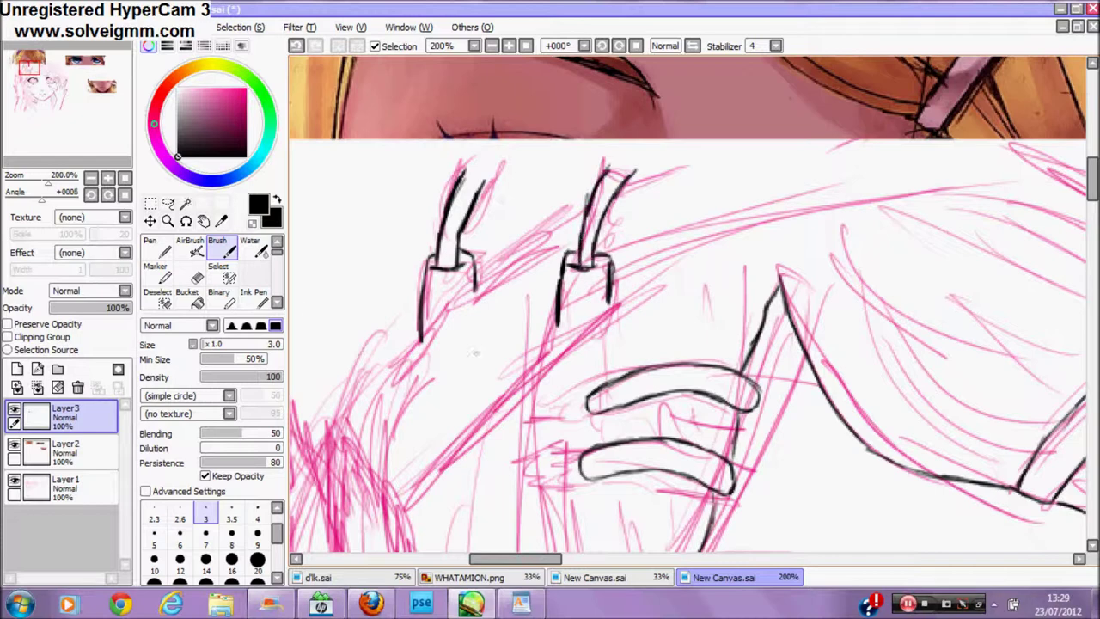
Step: Ink the upper edge of the hair band from the second strap past the first clasp and down the side of the head
left_click_drag(417, 348, 479, 279)
key("e")
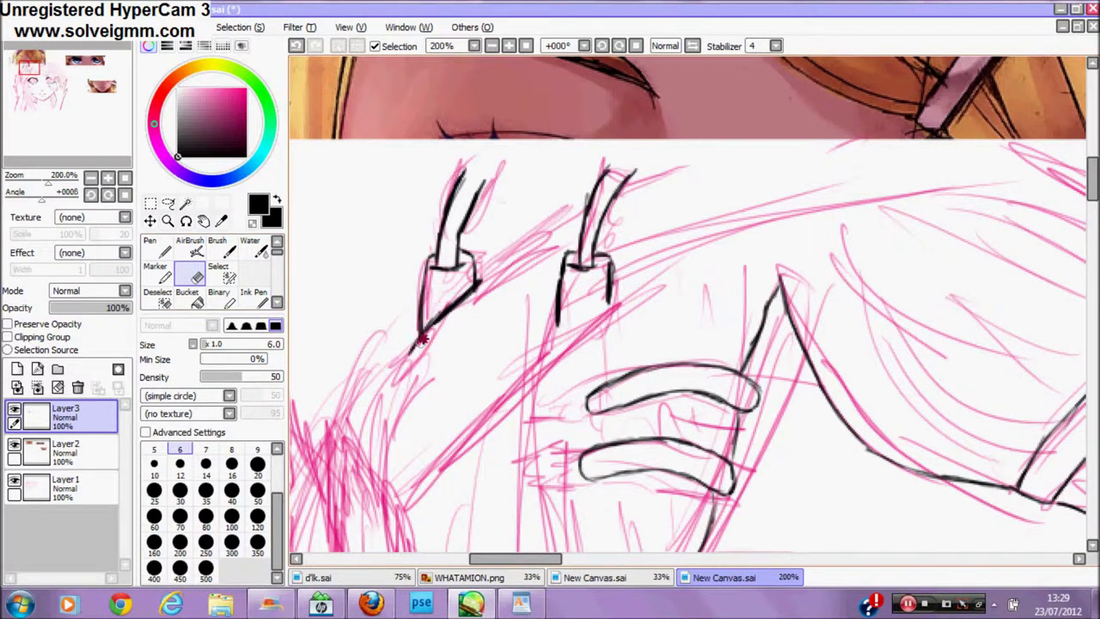
key("b")
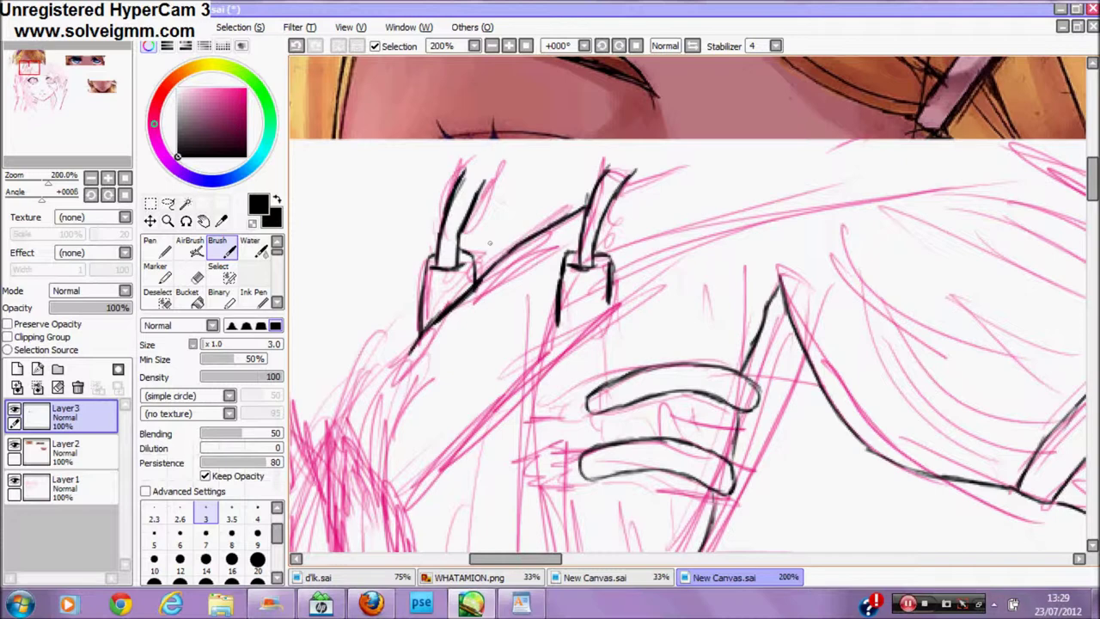
left_click(199, 274)
left_click(227, 255)
left_click_drag(373, 424, 372, 405)
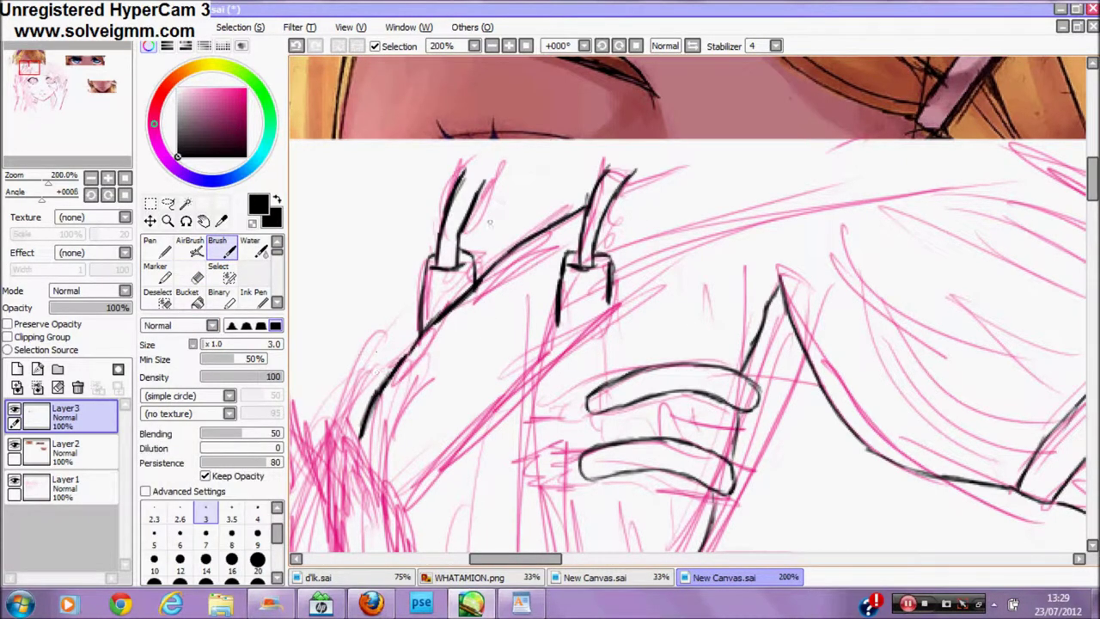
Step: Ink the lower edge of the hair band, close the bottom of the second clasp and clean the lines with the eraser
mouse_move(412, 489)
left_mouse_down()
mouse_move(494, 402)
mouse_move(623, 301)
mouse_move(583, 318)
left_mouse_up()
left_click_drag(661, 265, 699, 235)
left_click_drag(637, 292, 707, 230)
left_click(190, 275)
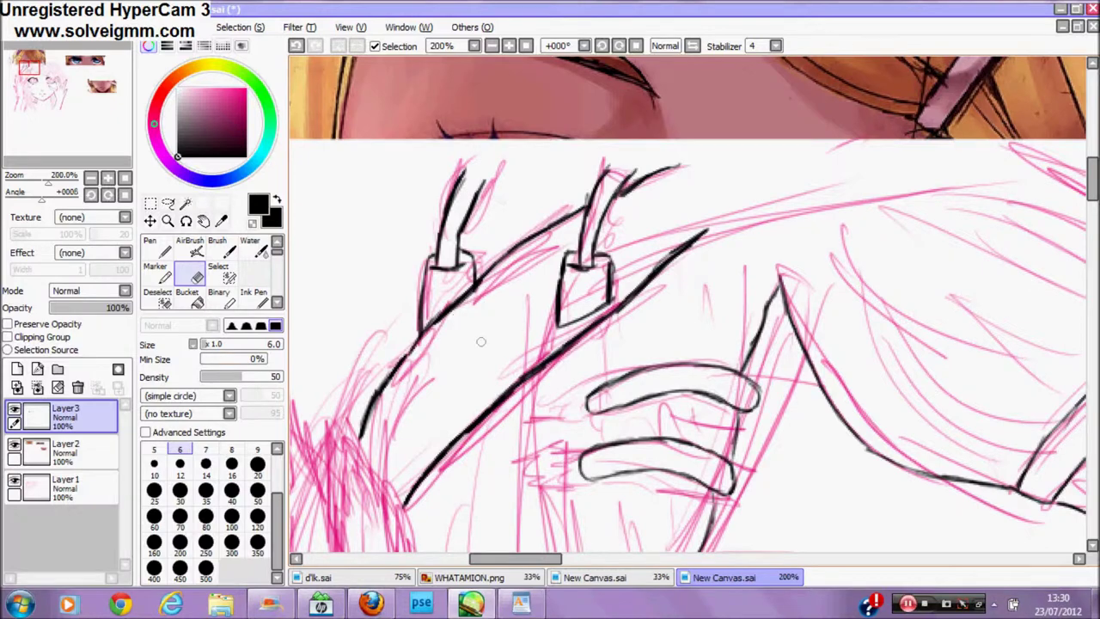
Step: Ink the long arc of the head's crown above the fringe, continuing from the lower edge of the hair band
left_click(203, 221)
left_click_drag(686, 370, 462, 363)
left_click(190, 274)
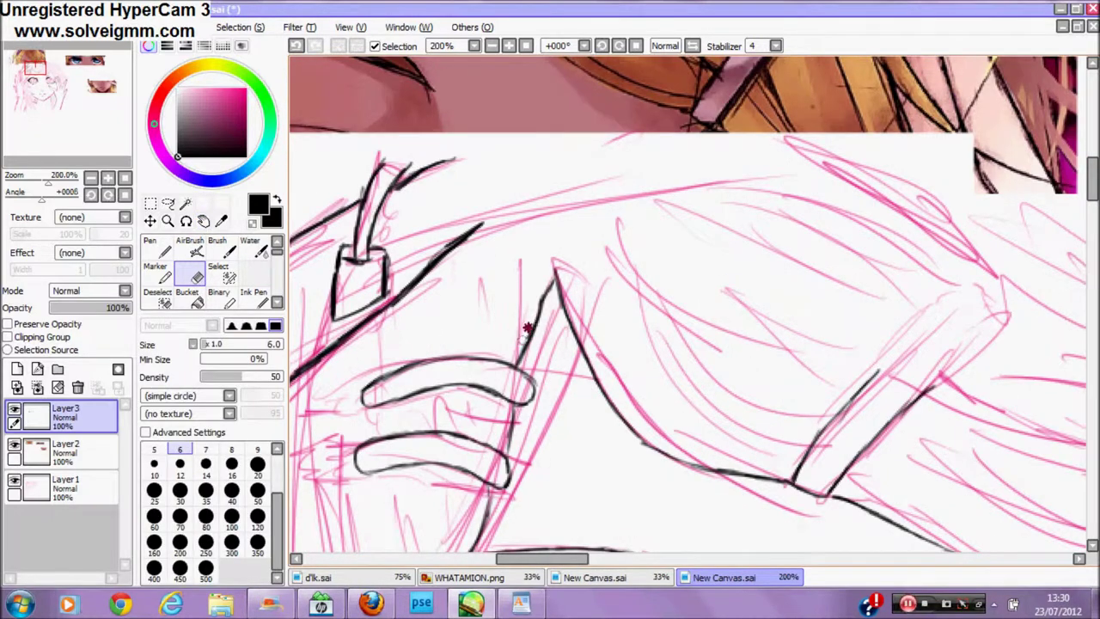
key("b")
mouse_move(477, 230)
left_mouse_down()
mouse_move(664, 184)
mouse_move(761, 187)
mouse_move(864, 216)
left_mouse_up()
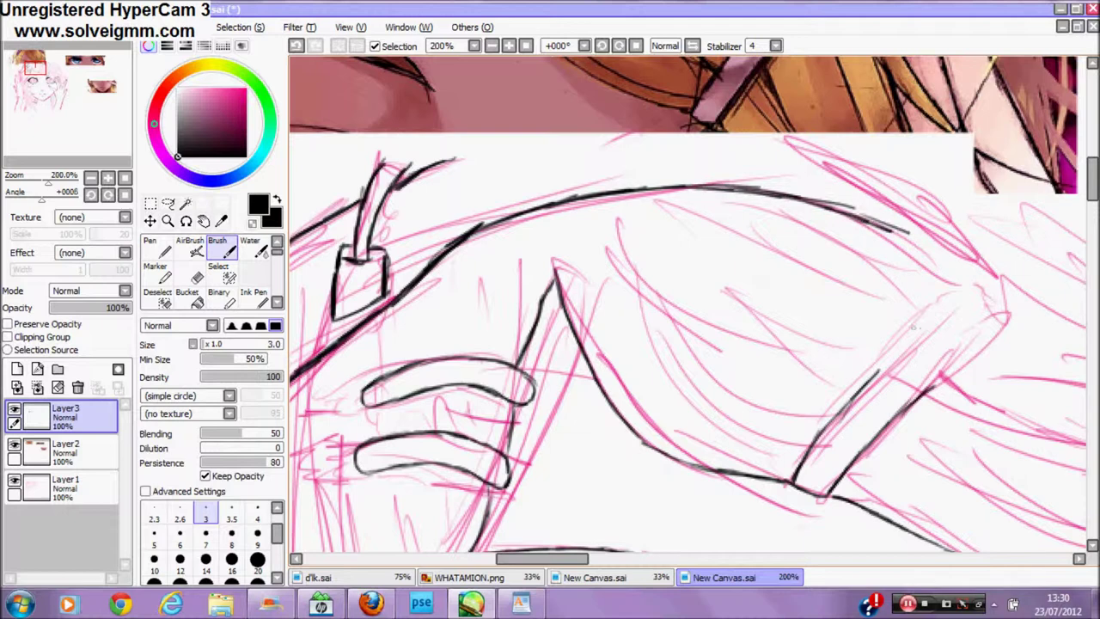
Step: Ink the rounded closed end of the slanted strip beside the fringe and clean up the crown arc with the eraser
mouse_move(891, 355)
left_mouse_down()
mouse_move(938, 305)
mouse_move(974, 298)
left_mouse_up()
key("e")
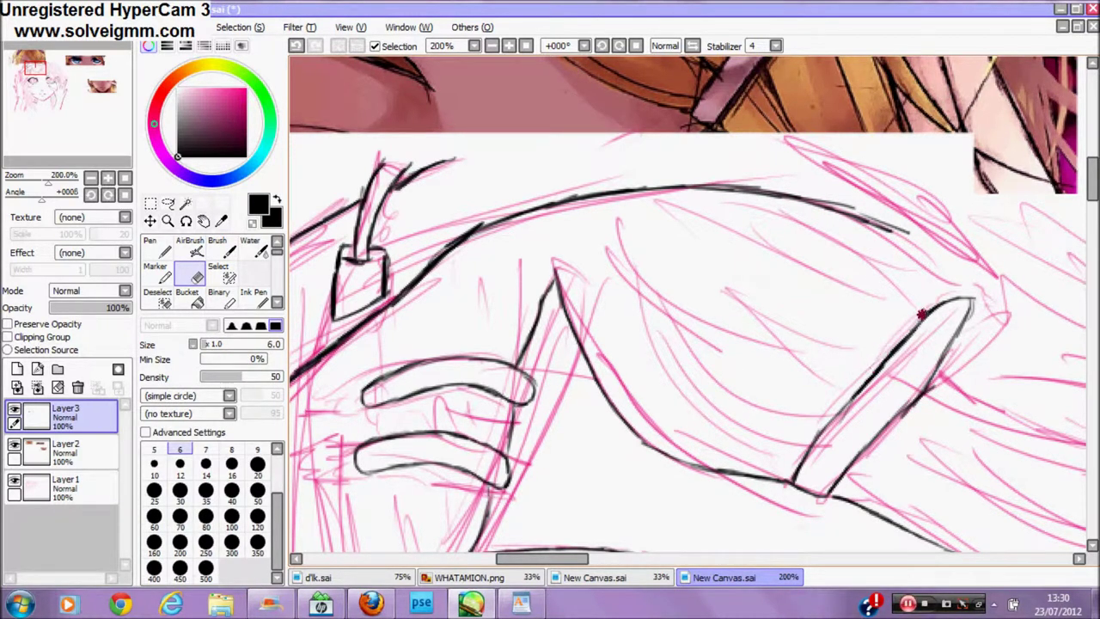
key("b")
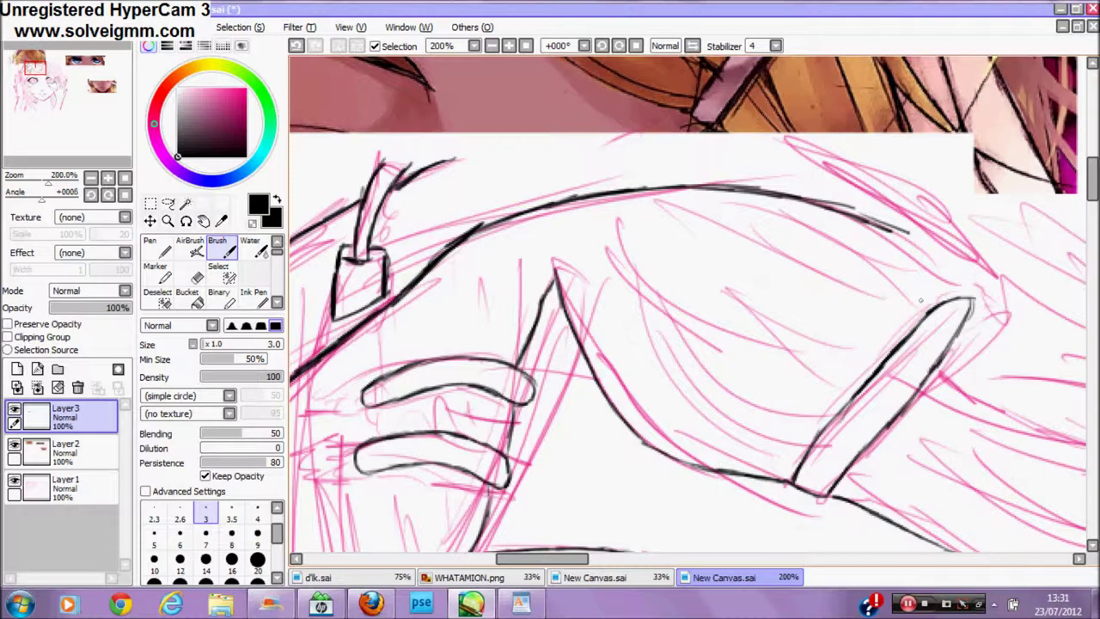
key("e")
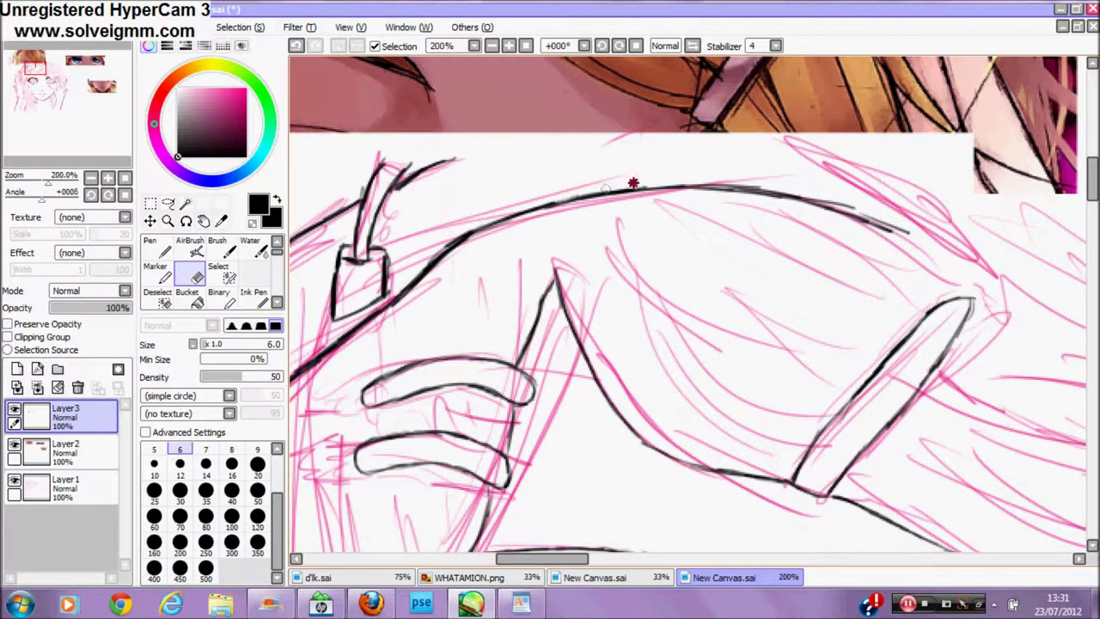
Step: Ink both side edges of the outermost finger on the unfinished raised hand and undo the extra stroke inside it
left_click(203, 221)
left_click_drag(718, 368, 442, 349)
left_click_drag(795, 423, 444, 400)
mouse_move(756, 515)
left_mouse_down()
mouse_move(574, 269)
mouse_move(735, 64)
left_mouse_up()
left_click(168, 221)
left_click(310, 278)
left_click(310, 278)
left_click(309, 278)
left_click(204, 221)
left_click_drag(374, 218, 735, 347)
left_click_drag(462, 256, 477, 207)
left_click(168, 223)
left_click(151, 324)
left_click(391, 122)
left_click(391, 122)
left_click(391, 122)
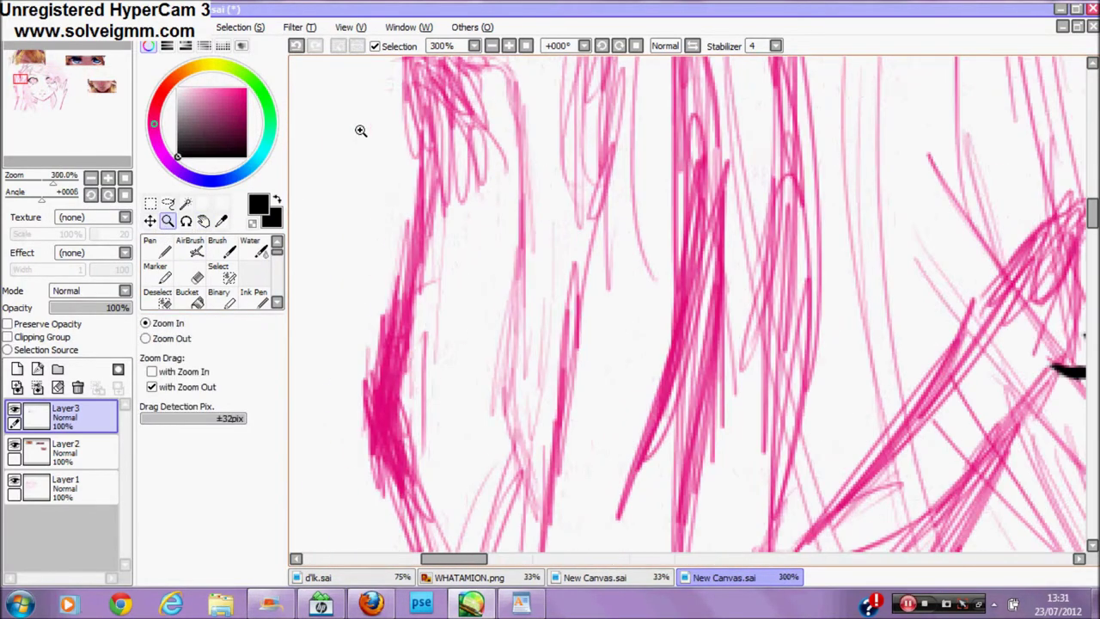
left_click(222, 248)
mouse_move(419, 112)
left_mouse_down()
mouse_move(425, 230)
mouse_move(386, 391)
mouse_move(418, 531)
left_mouse_up()
mouse_move(505, 428)
left_mouse_down()
mouse_move(539, 504)
mouse_move(486, 397)
mouse_move(518, 204)
left_mouse_up()
left_click_drag(430, 168, 437, 292)
key("ctrl+z")
Step: Ink the rounded tip of the outermost finger, joining its two side edges
left_click(203, 221)
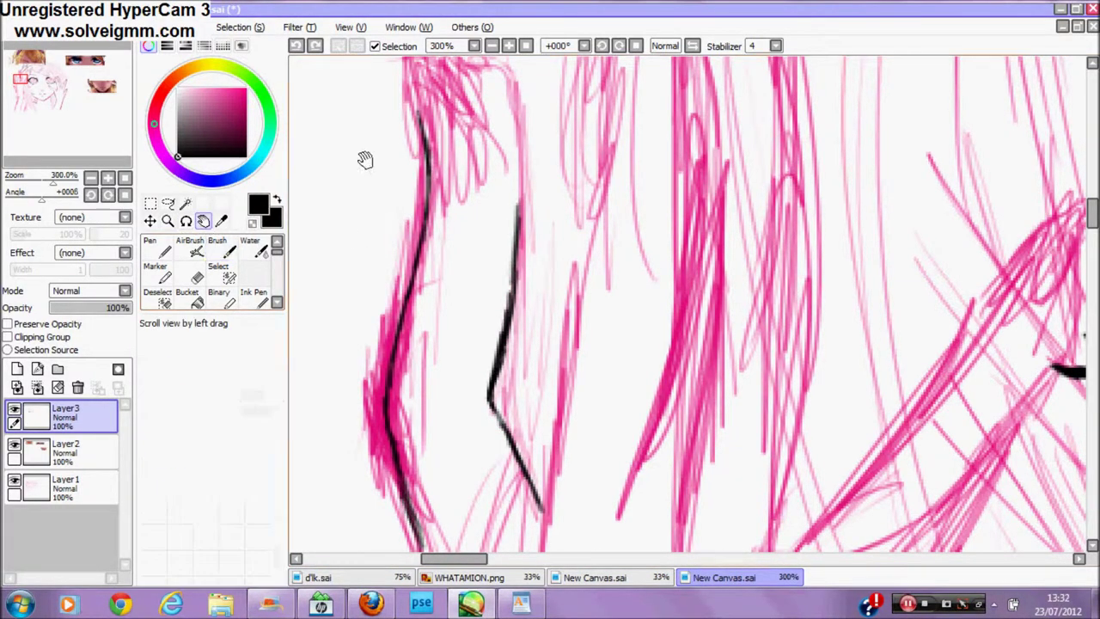
left_click_drag(416, 168, 432, 363)
left_click(221, 248)
left_click_drag(434, 308, 412, 237)
Step: Switch to Firefox, open the YouTube video "Nico Nico Chorus - Cendrillon 120 People" and return to the drawing in SAI
right_click(371, 603)
left_click(371, 604)
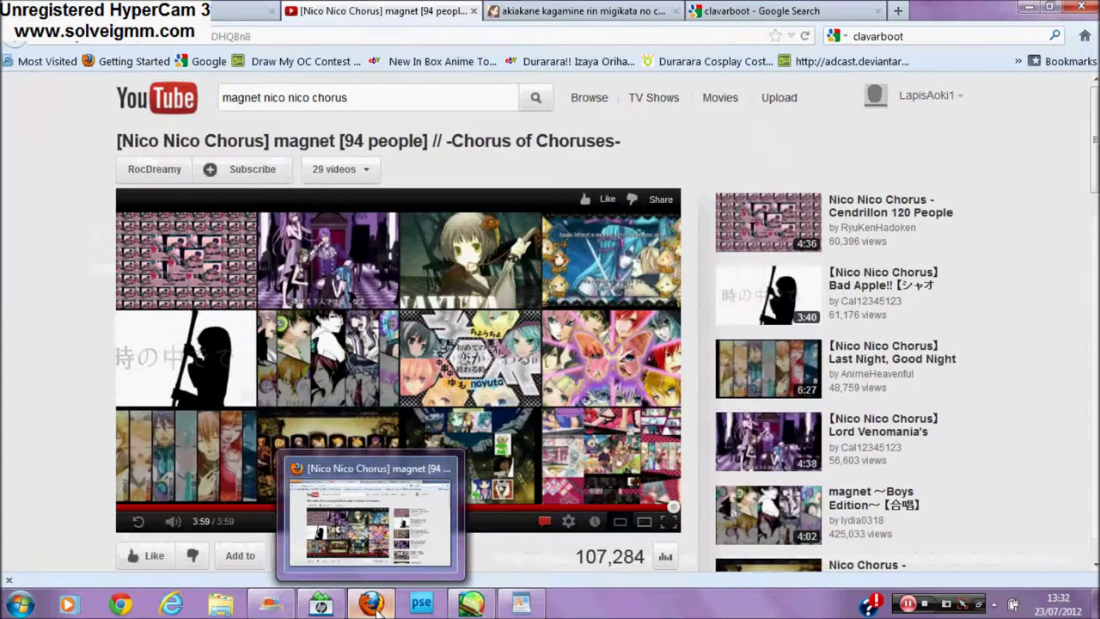
left_click(836, 191)
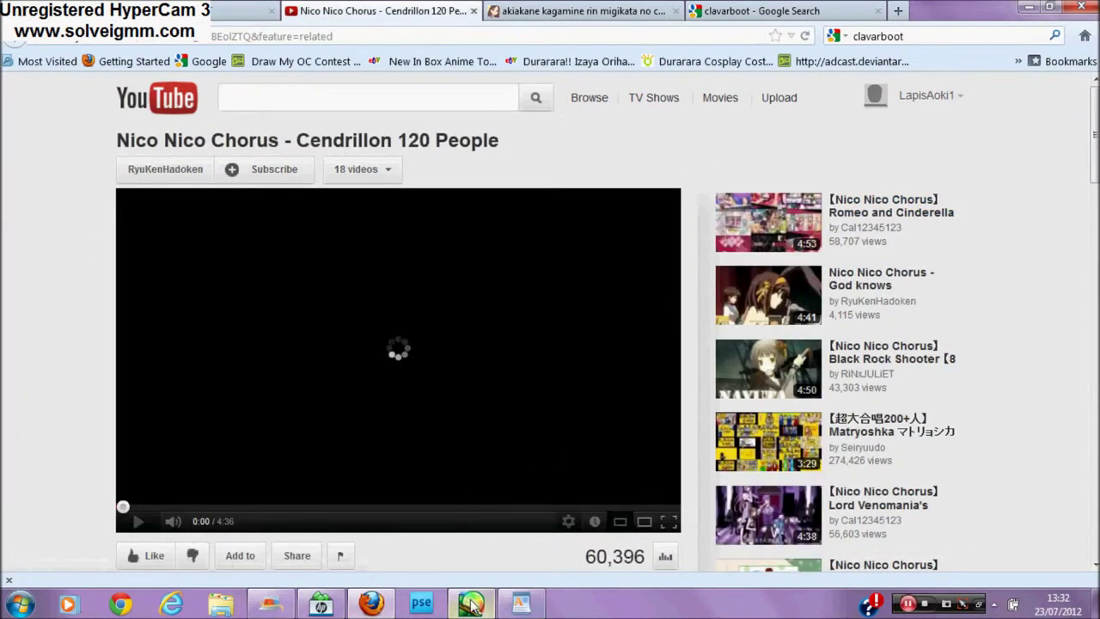
left_click(470, 604)
Step: Ink the outermost finger's nail line, and the rounded tip, nail and upper side edges of the second finger
mouse_move(430, 233)
left_mouse_down()
mouse_move(517, 284)
mouse_move(532, 407)
mouse_move(471, 320)
left_mouse_up()
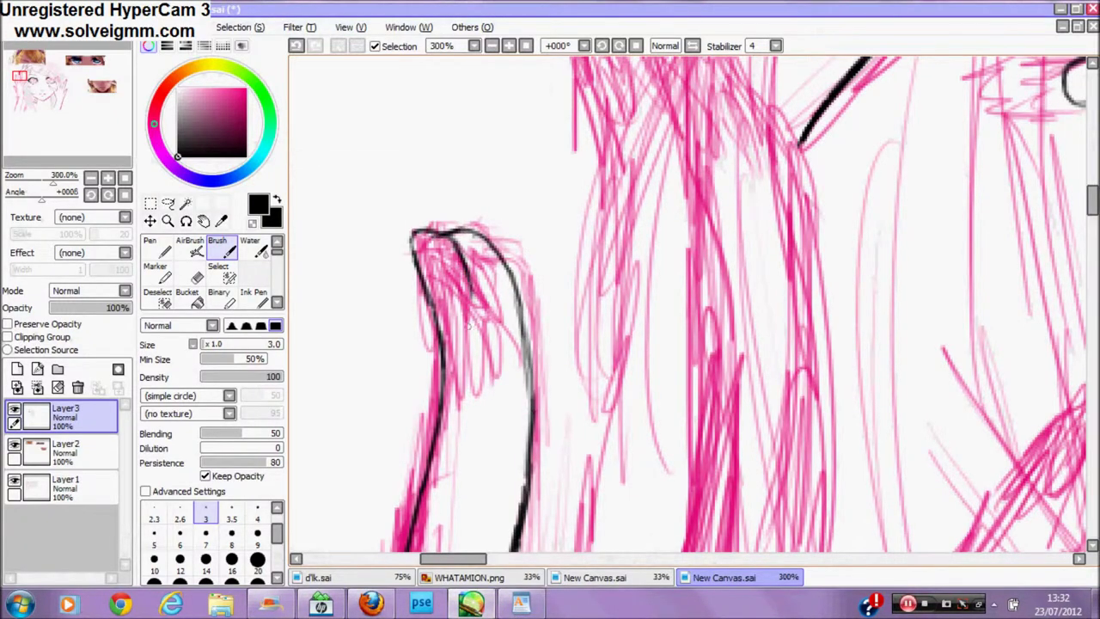
left_click_drag(529, 395, 526, 339)
key("space")
left_click_drag(499, 172, 410, 341)
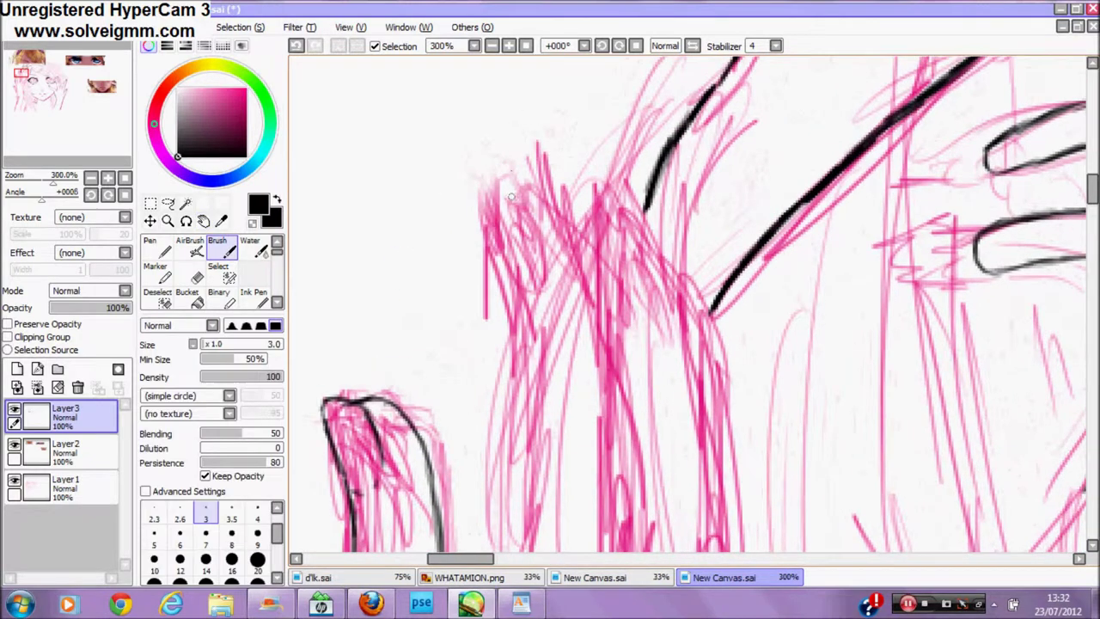
mouse_move(490, 225)
left_mouse_down()
mouse_move(511, 290)
mouse_move(522, 388)
left_mouse_up()
mouse_move(511, 182)
left_mouse_down()
mouse_move(539, 190)
mouse_move(569, 239)
mouse_move(584, 373)
left_mouse_up()
key("e")
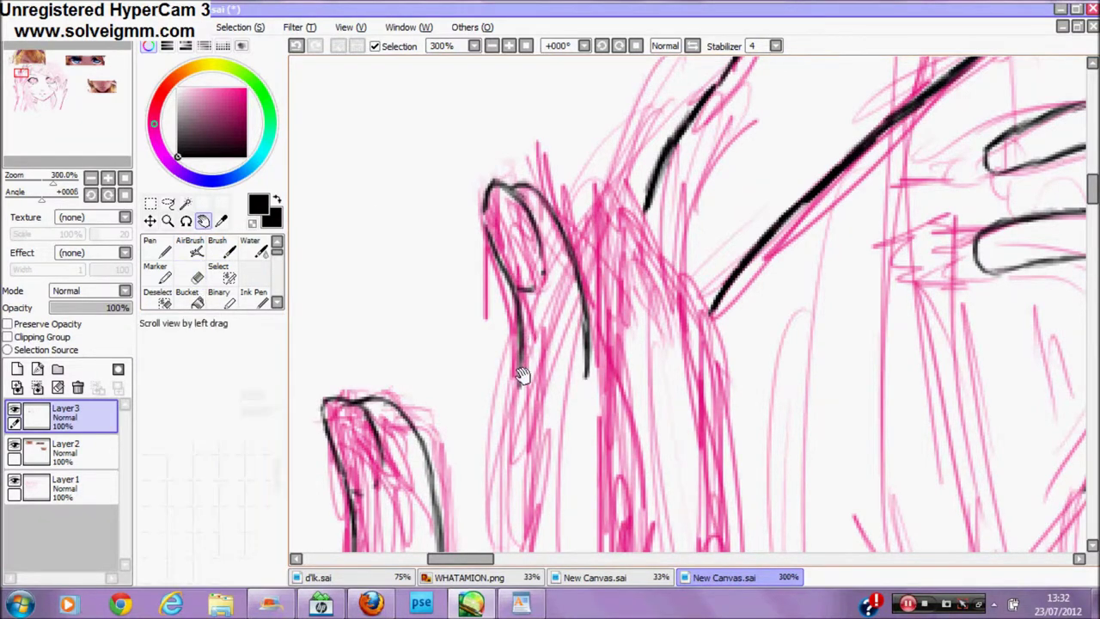
Step: Continue the second finger's outer edge down to the finger base and refine the line with the eraser
left_click_drag(521, 373, 482, 188)
key("b")
left_click_drag(545, 207, 545, 232)
left_click_drag(478, 198, 447, 481)
key("space")
mouse_move(419, 542)
left_mouse_down()
mouse_move(408, 317)
mouse_move(417, 341)
left_mouse_up()
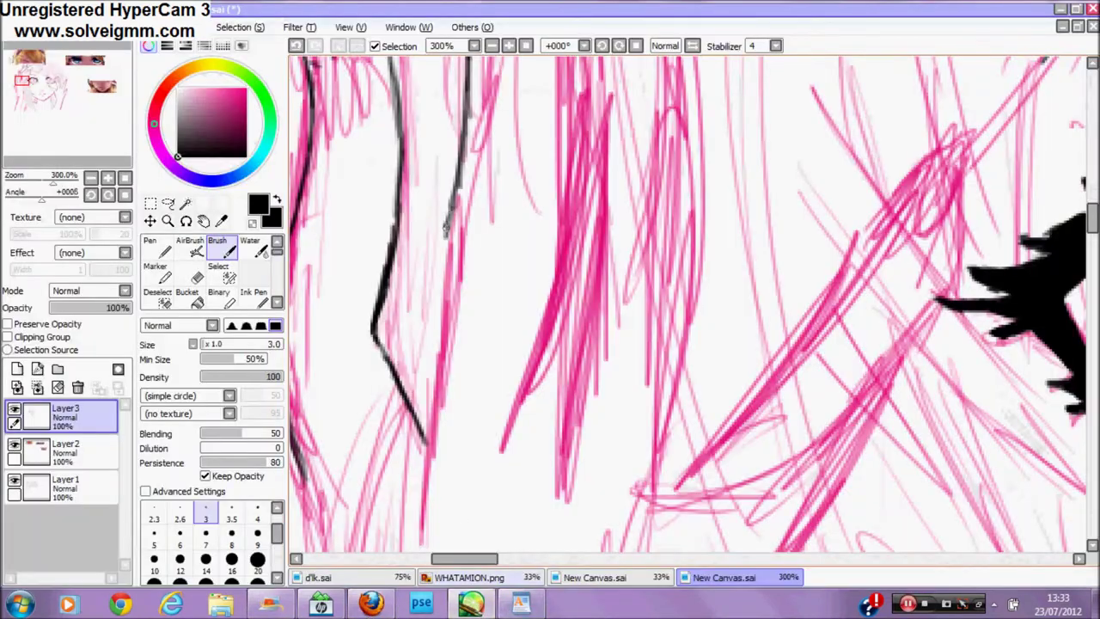
left_click_drag(449, 199, 423, 515)
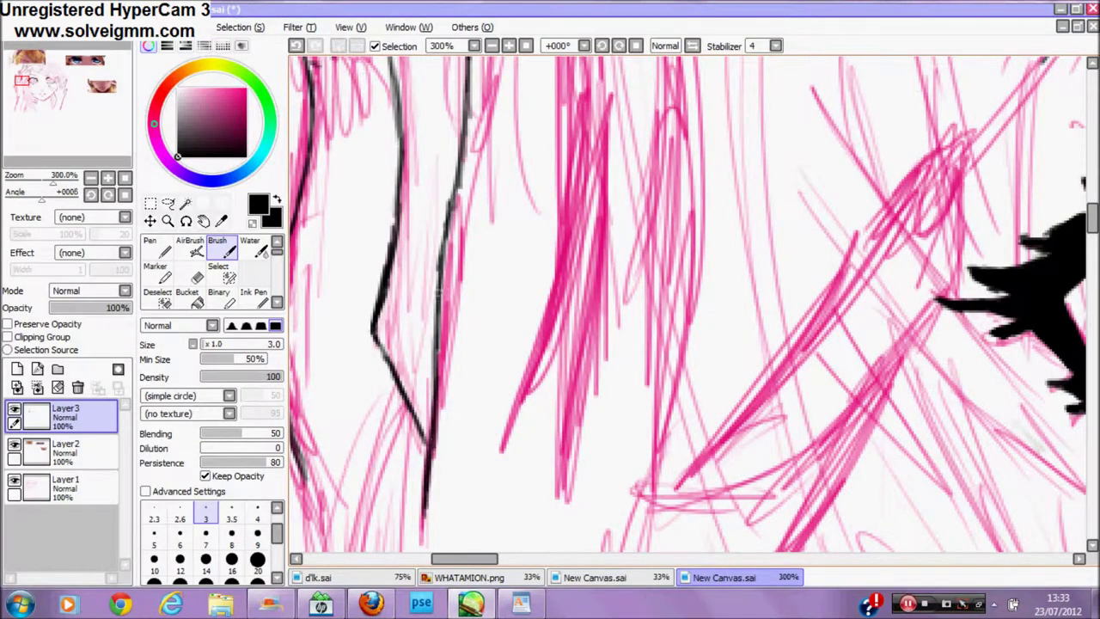
key("e")
left_click_drag(431, 253, 439, 189)
right_click(432, 243)
Step: Ink the second finger's inner edge, and the nail and inner edge of the third finger
key("space")
mouse_move(441, 150)
left_mouse_down()
mouse_move(415, 408)
mouse_move(383, 443)
left_mouse_up()
left_click_drag(483, 250, 503, 421)
mouse_move(532, 155)
left_mouse_down()
mouse_move(491, 103)
mouse_move(514, 160)
left_mouse_up()
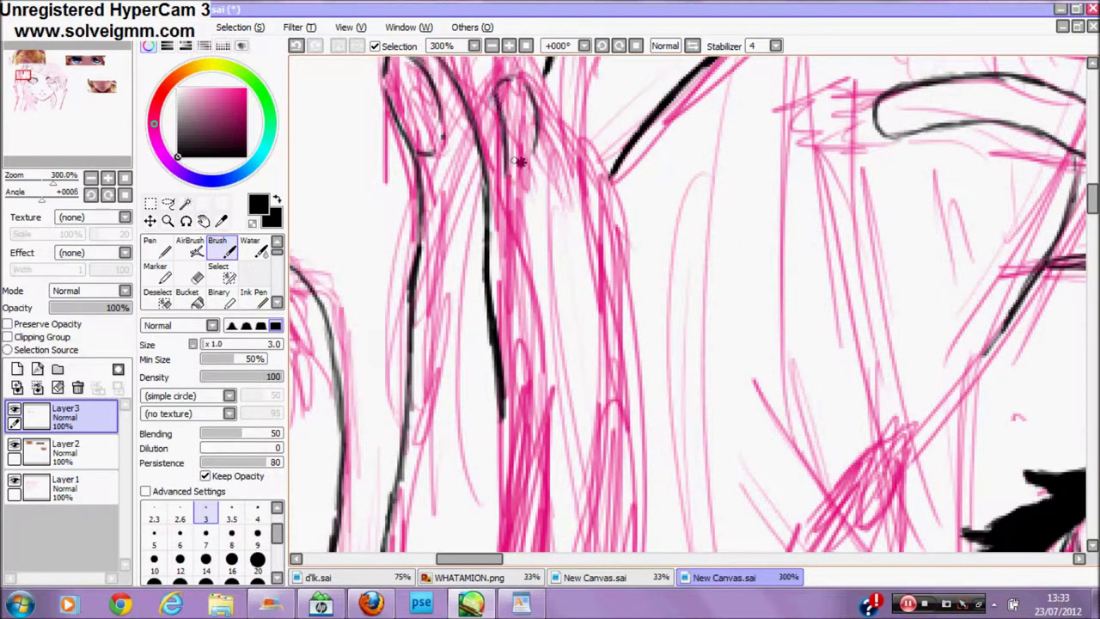
mouse_move(526, 76)
left_mouse_down()
mouse_move(580, 208)
mouse_move(586, 322)
left_mouse_up()
left_click_drag(487, 172, 503, 419)
Step: Ink the rounded tip, nail and start of both edges of the slanted thumb beside the eye
key("space")
left_click_drag(343, 484, 252, 262)
left_click(227, 250)
mouse_move(787, 220)
left_mouse_down()
mouse_move(813, 250)
mouse_move(799, 291)
left_mouse_up()
left_click_drag(785, 216, 739, 282)
left_click_drag(813, 258, 764, 392)
left_click_drag(708, 332, 657, 410)
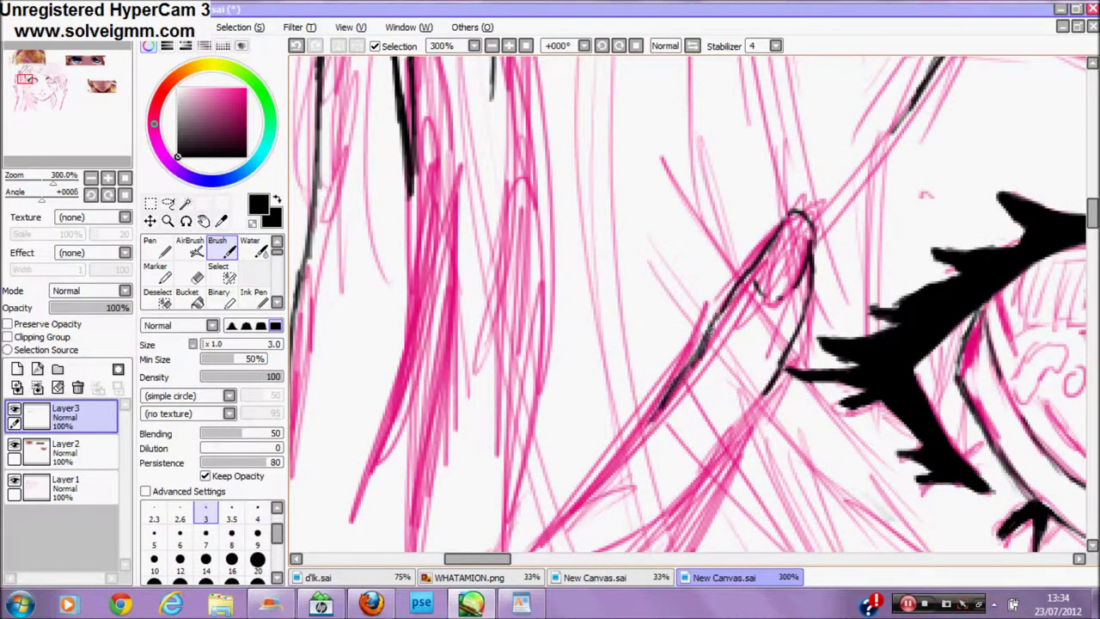
Step: Extend both edges of the slanted thumb down to its base, cleaning the upper edge with the eraser
left_click(203, 222)
left_click_drag(354, 398, 346, 231)
left_click(193, 275)
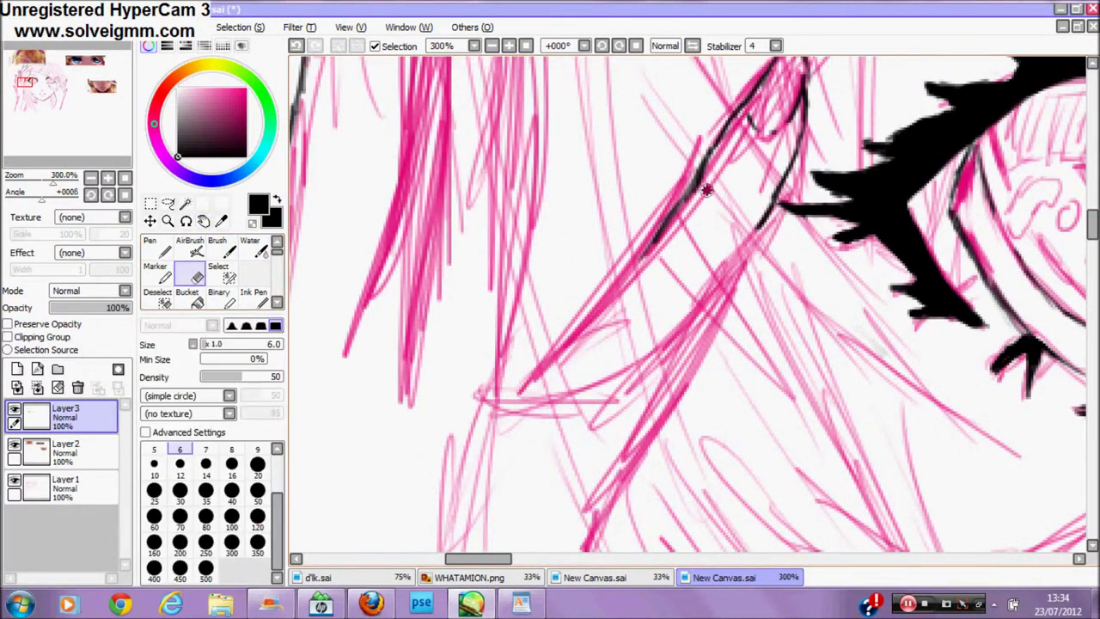
key("b")
left_click_drag(521, 391, 655, 236)
key("m")
mouse_move(578, 303)
left_mouse_down()
mouse_move(595, 298)
mouse_move(625, 244)
left_mouse_up()
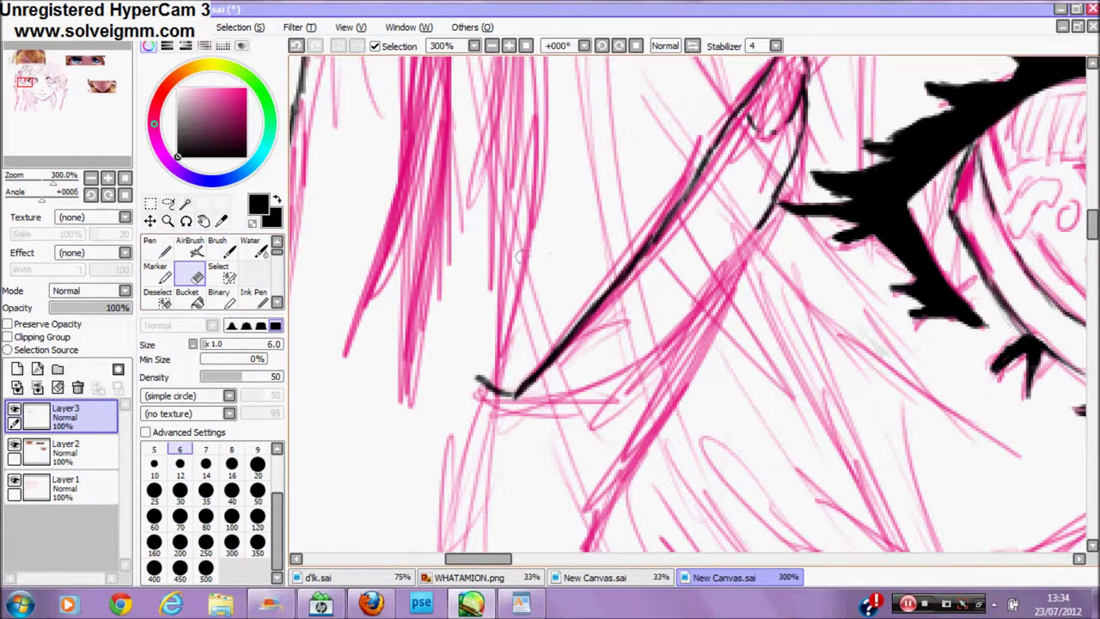
key("b")
mouse_move(584, 552)
left_mouse_down()
mouse_move(756, 230)
mouse_move(713, 309)
left_mouse_up()
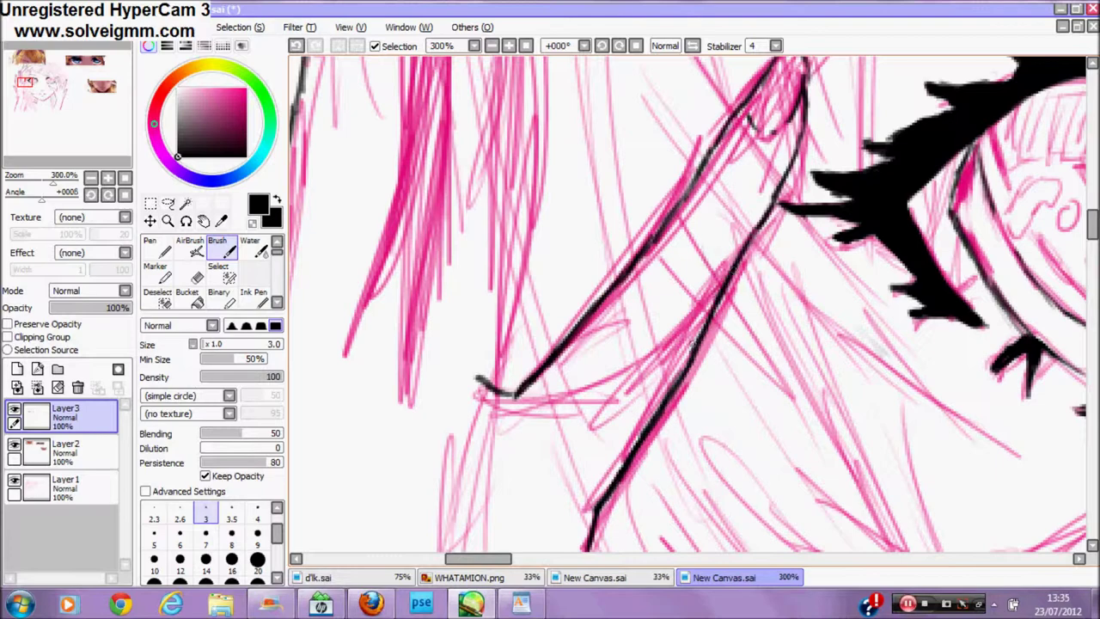
Step: Ink the edge of the innermost finger from the base of the thumb upwards
left_click_drag(497, 374, 511, 266)
key("space")
mouse_move(350, 155)
left_mouse_down()
mouse_move(439, 387)
mouse_move(404, 103)
left_mouse_up()
mouse_move(481, 541)
left_mouse_down()
mouse_move(441, 306)
mouse_move(412, 289)
left_mouse_up()
mouse_move(567, 230)
left_mouse_down()
mouse_move(557, 451)
mouse_move(584, 533)
left_mouse_up()
Step: Handwrite the note "I suck at hands" in the empty area between the eye and mouth reference pictures
key("ctrl+alt+space")
left_click_drag(339, 239, 473, 322)
key("space")
left_click_drag(543, 206, 280, 322)
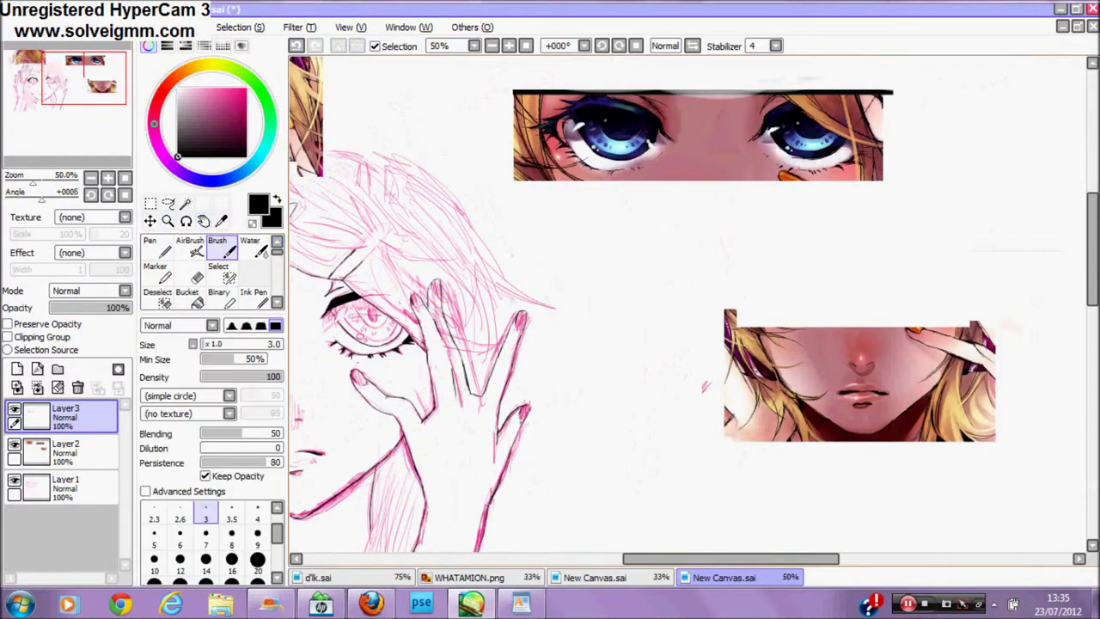
left_click_drag(732, 269, 756, 268)
left_click_drag(773, 251, 780, 265)
left_click_drag(806, 242, 785, 266)
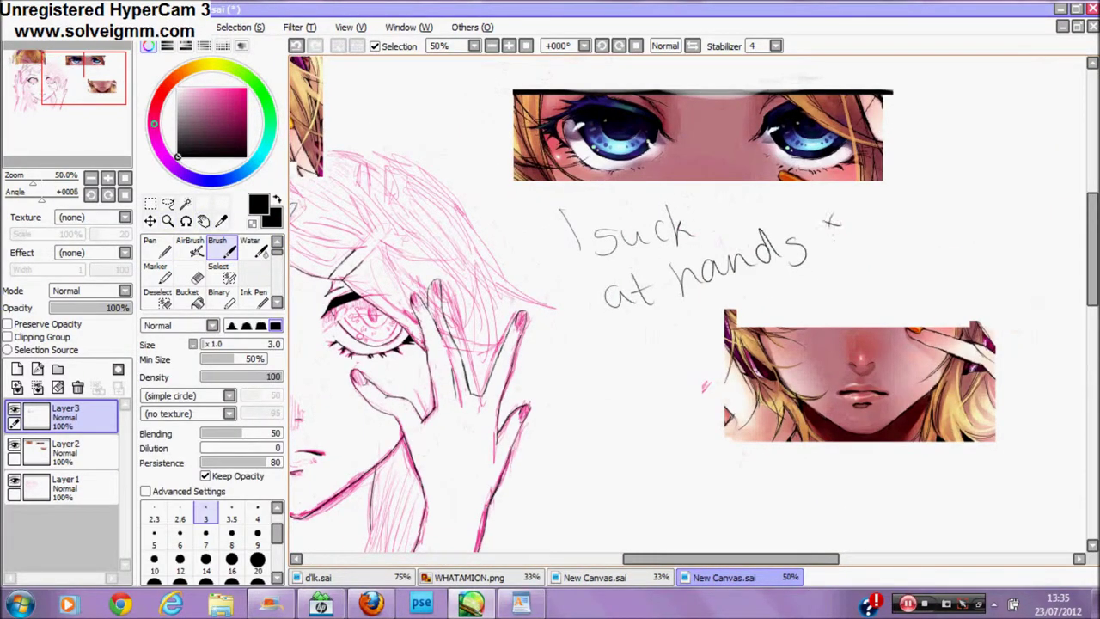
Step: Handwrite "I shall stop now," below the first note beside the character
left_click(202, 221)
mouse_move(292, 273)
left_mouse_down()
mouse_move(532, 247)
mouse_move(571, 264)
left_mouse_up()
left_click(223, 249)
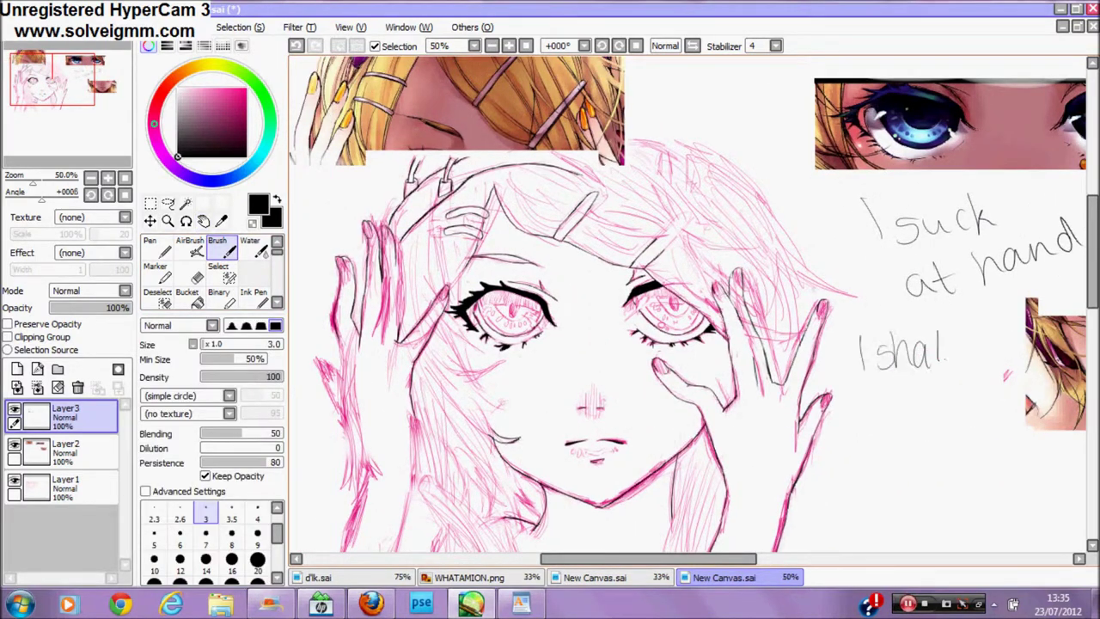
left_click_drag(894, 395, 917, 411)
left_click_drag(919, 387, 955, 404)
left_click_drag(971, 379, 980, 393)
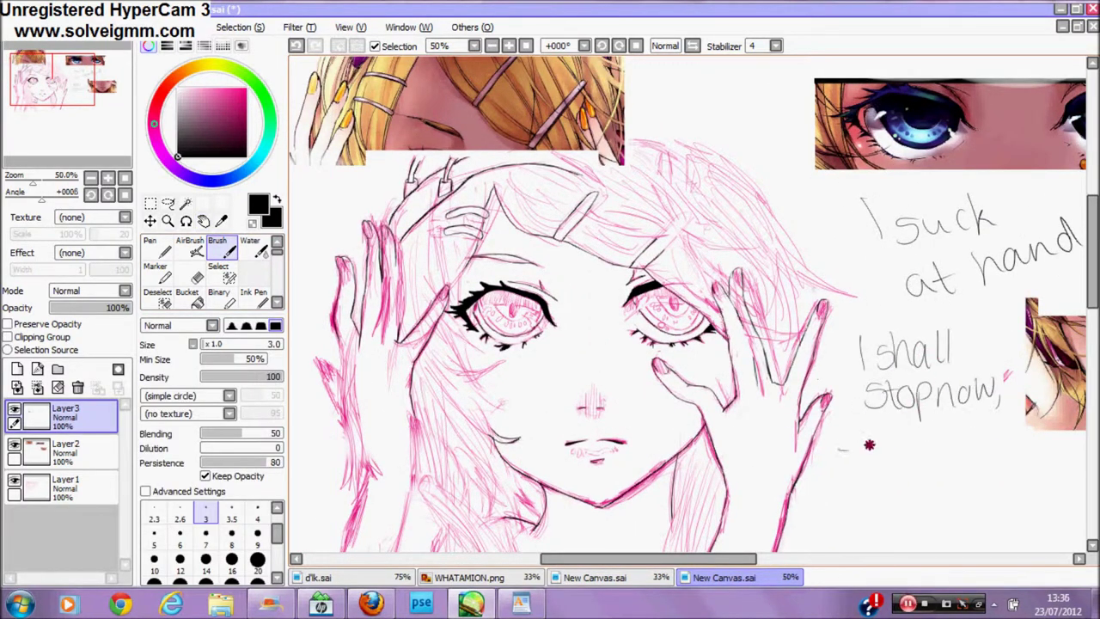
Step: Handwrite "Join me next time for Pt2!" with a smiley below the previous note
left_click_drag(870, 455, 871, 474)
left_click_drag(880, 474, 904, 473)
left_click_drag(911, 474, 947, 471)
left_click_drag(950, 460, 1005, 487)
left_click_drag(1007, 480, 1021, 477)
left_click_drag(972, 507, 967, 533)
left_click_drag(978, 520, 988, 517)
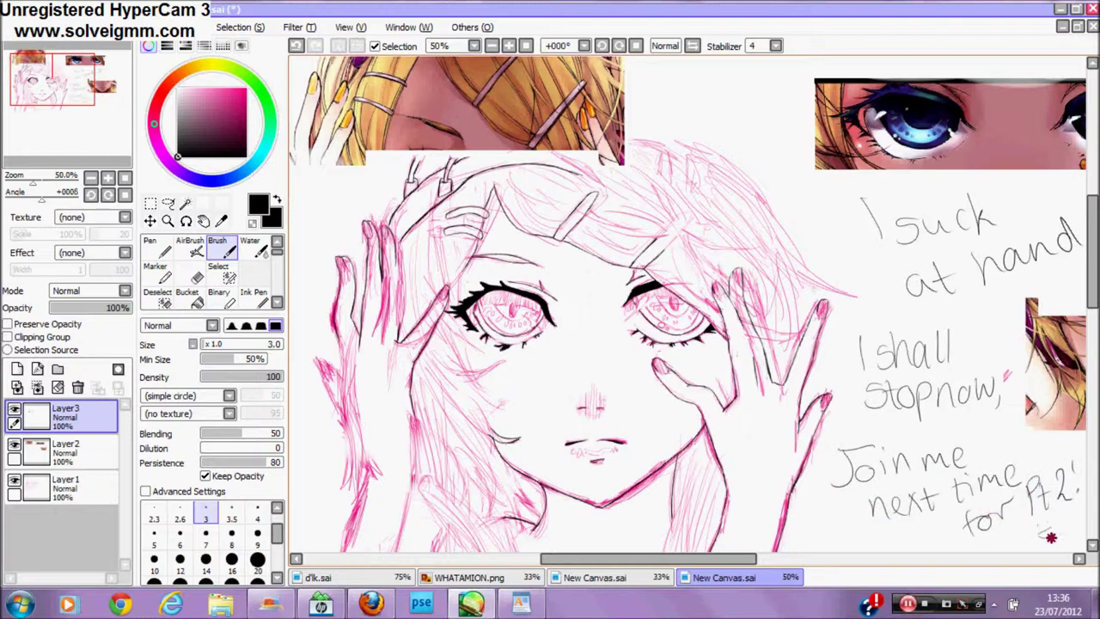
Step: Handwrite "Deviantart link in description" in the empty area below the previous notes
left_click(203, 221)
left_click_drag(739, 421, 642, 129)
left_click(221, 248)
left_click_drag(756, 286, 763, 325)
left_click_drag(780, 314, 883, 311)
left_click_drag(907, 293, 958, 306)
mouse_move(840, 411)
left_mouse_down()
mouse_move(933, 413)
mouse_move(989, 388)
mouse_move(1031, 394)
left_mouse_up()
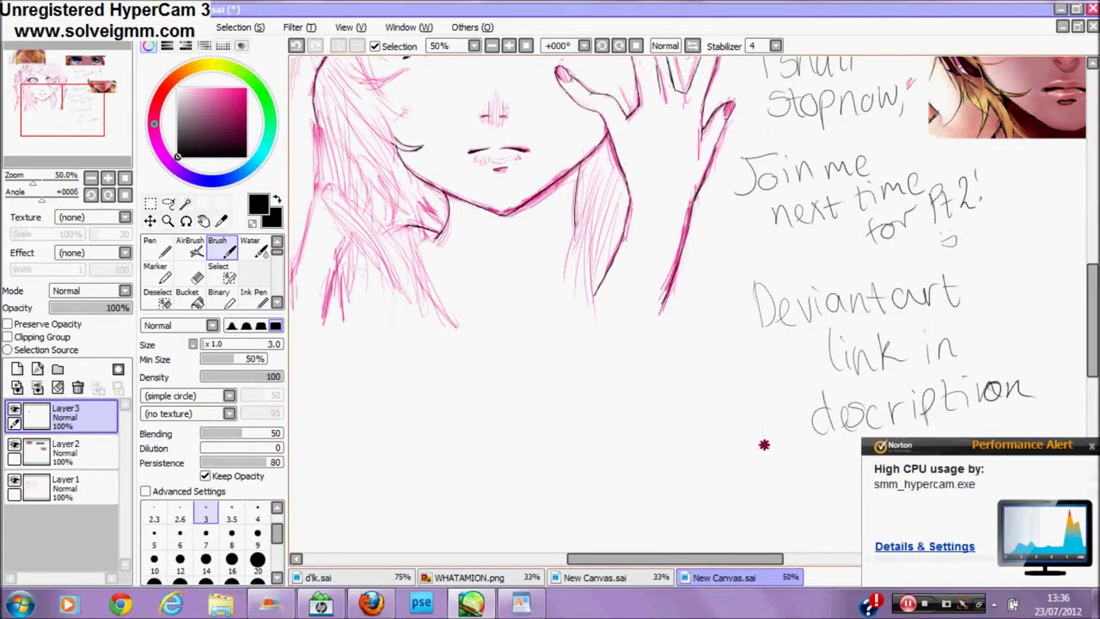
Step: Handwrite "(with my age)" in parentheses below the Deviantart note
left_click_drag(811, 464, 834, 468)
left_click_drag(75, 122, 92, 126)
left_click_drag(580, 327, 611, 327)
left_click_drag(614, 304, 635, 319)
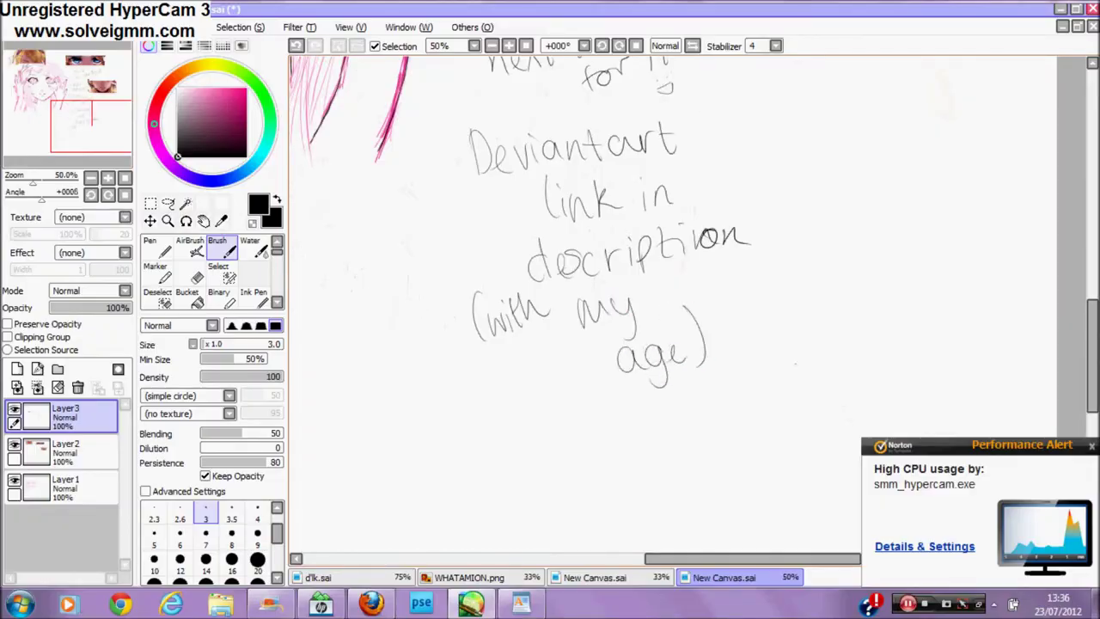